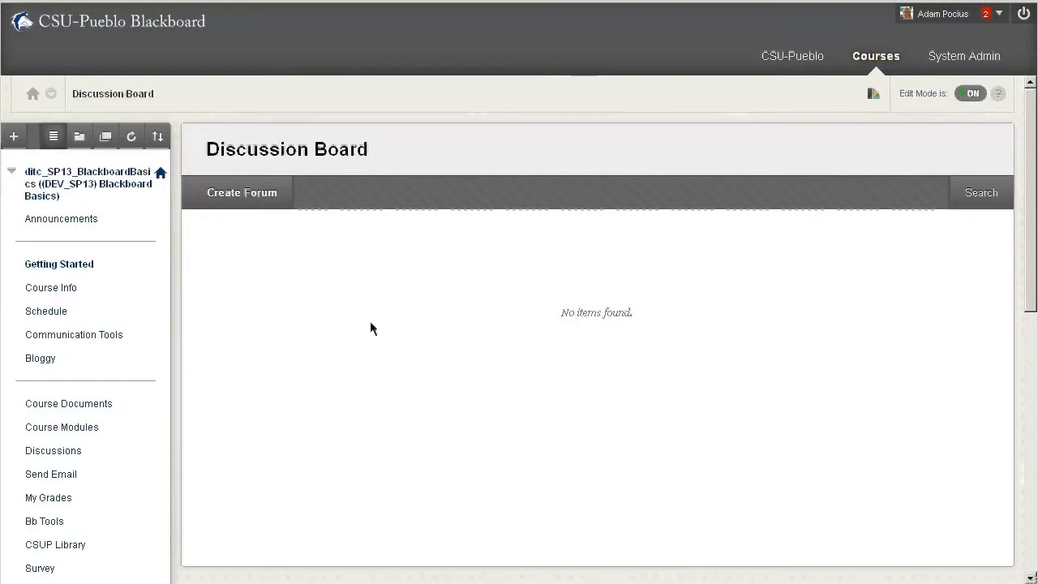
Step: Open the course's Discussion Board from the Course Tools
scroll(370, 328, down, 5)
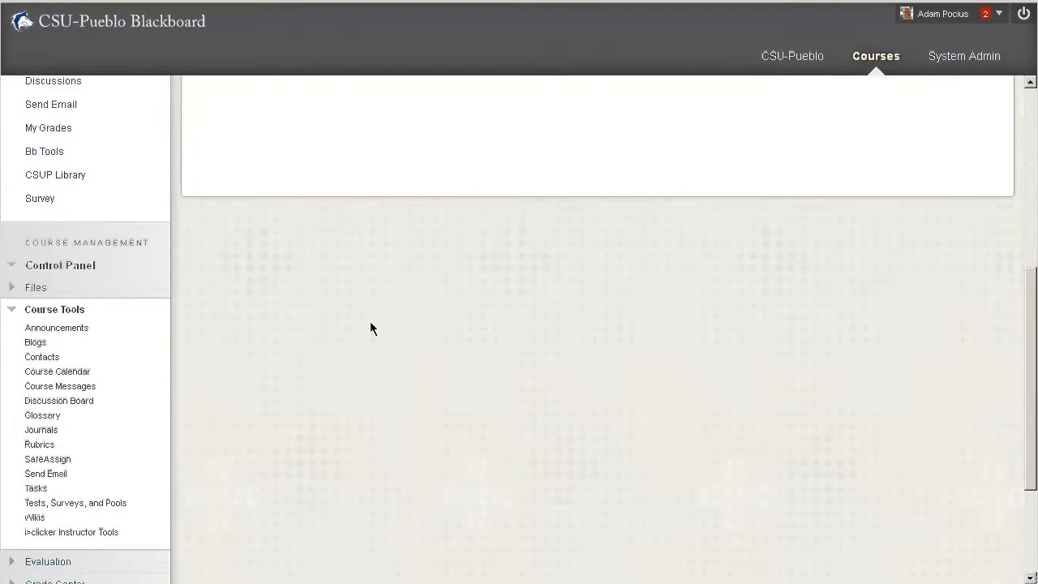
click(71, 318)
double_click(74, 325)
click(51, 373)
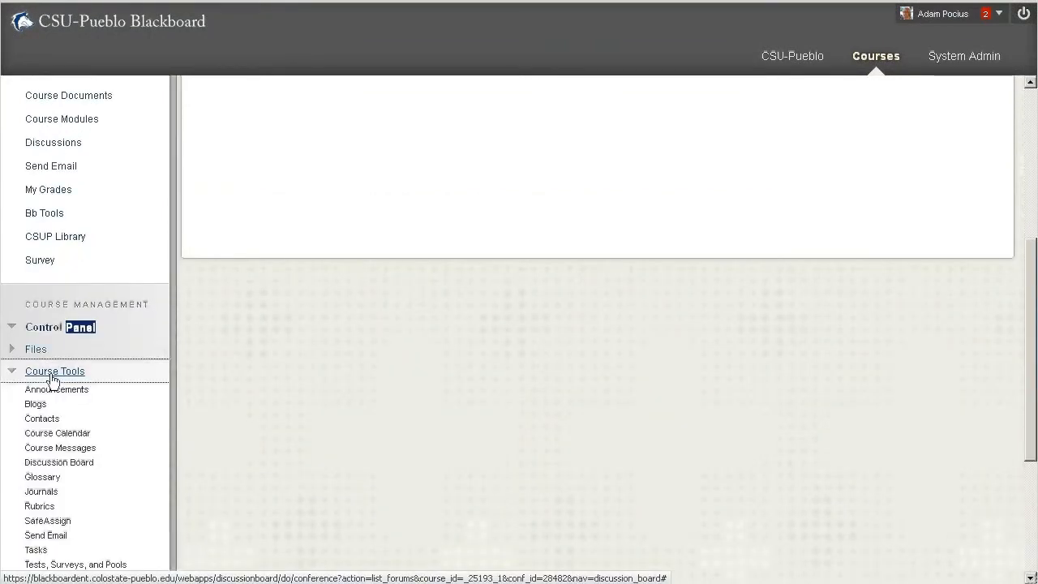
click(75, 463)
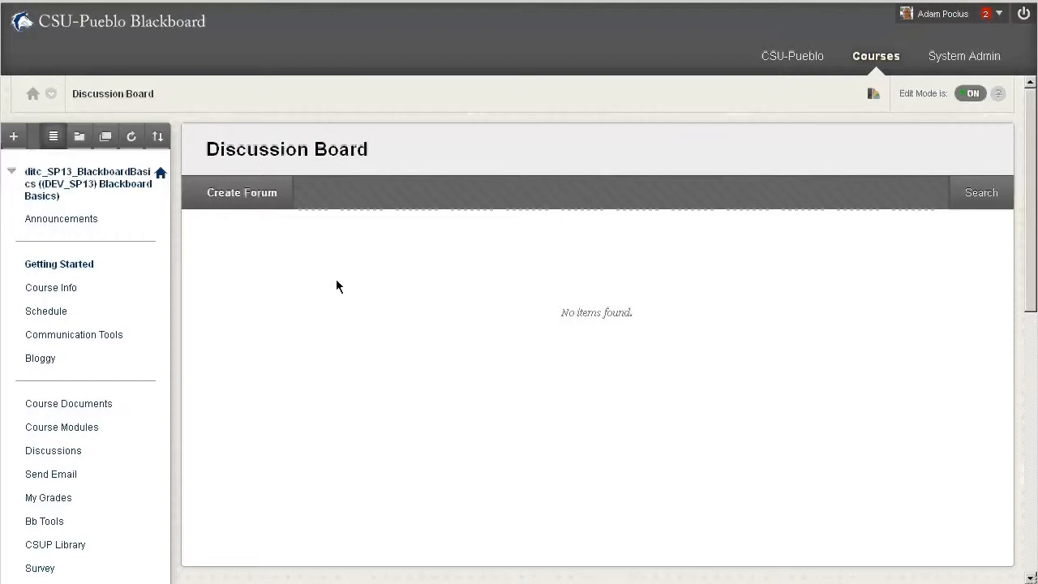
Step: Start a new discussion forum named "Topic" with the description "Desc"
click(246, 205)
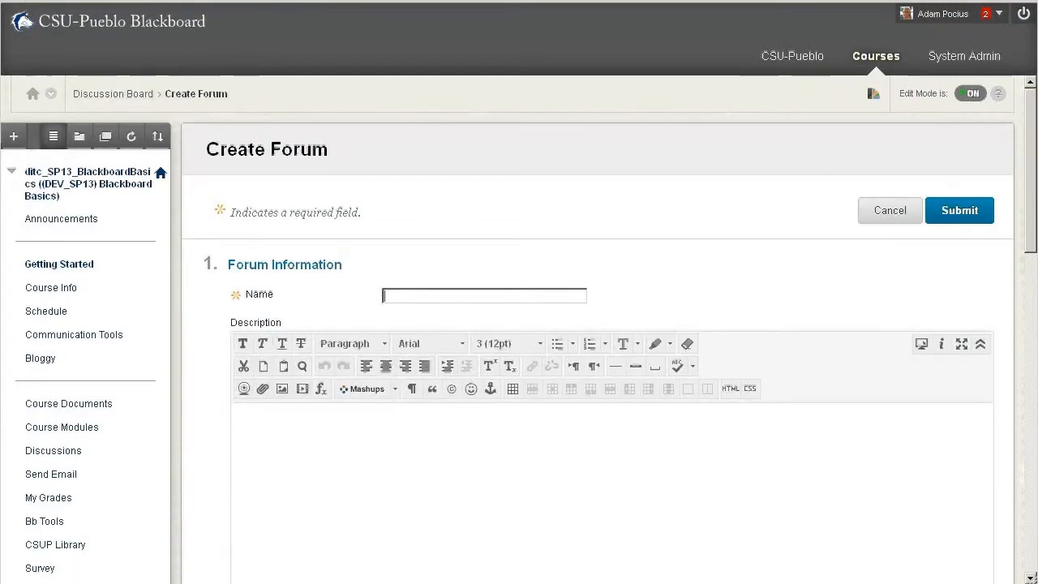
text(Topic)
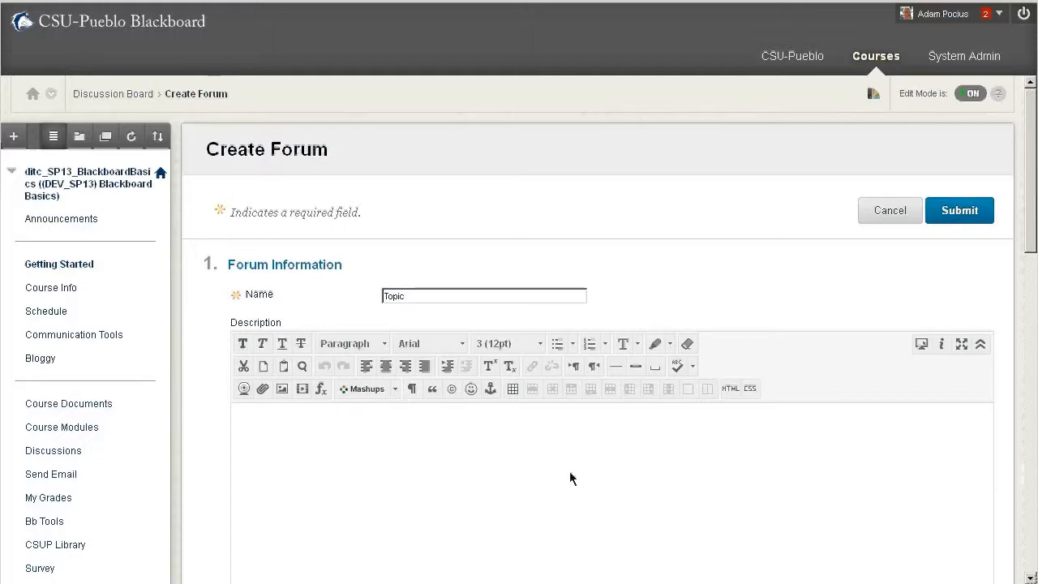
click(525, 451)
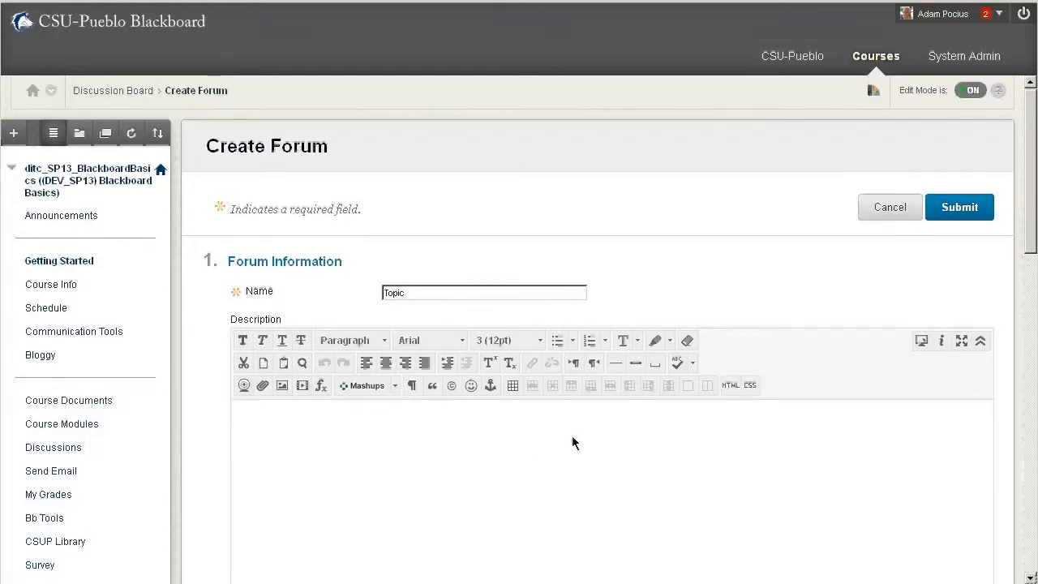
scroll(572, 442, down, 2)
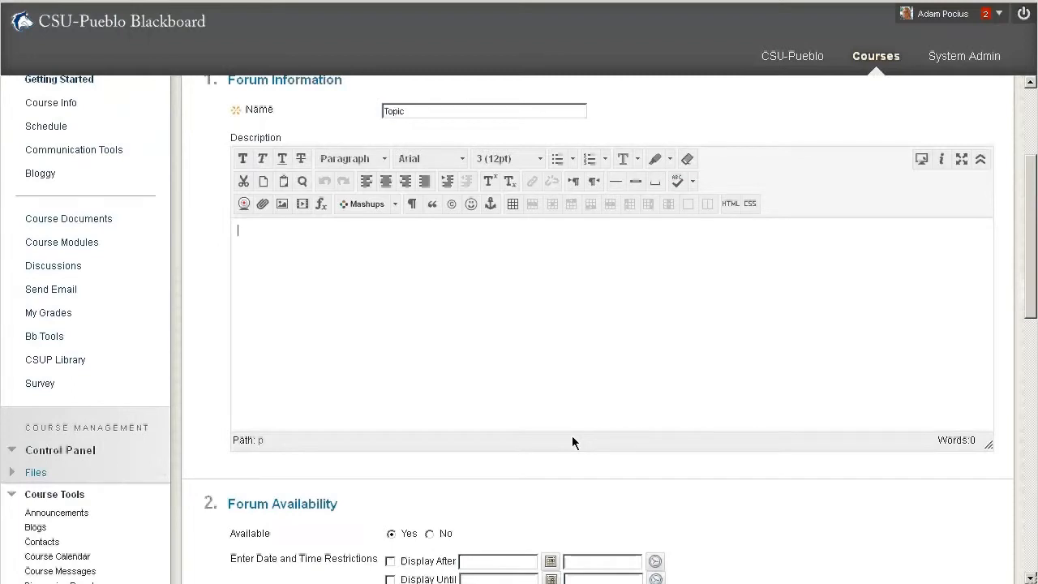
text(Desc)
Step: Set the forum's grading to Grade Discussion Forum with 100 points possible
scroll(528, 359, down, 3)
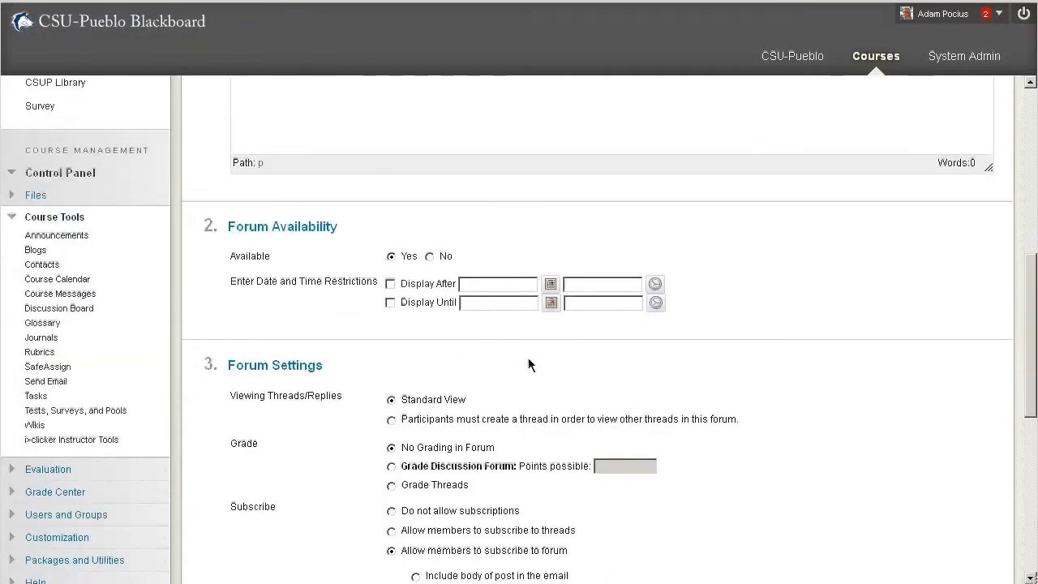
scroll(528, 364, down, 1)
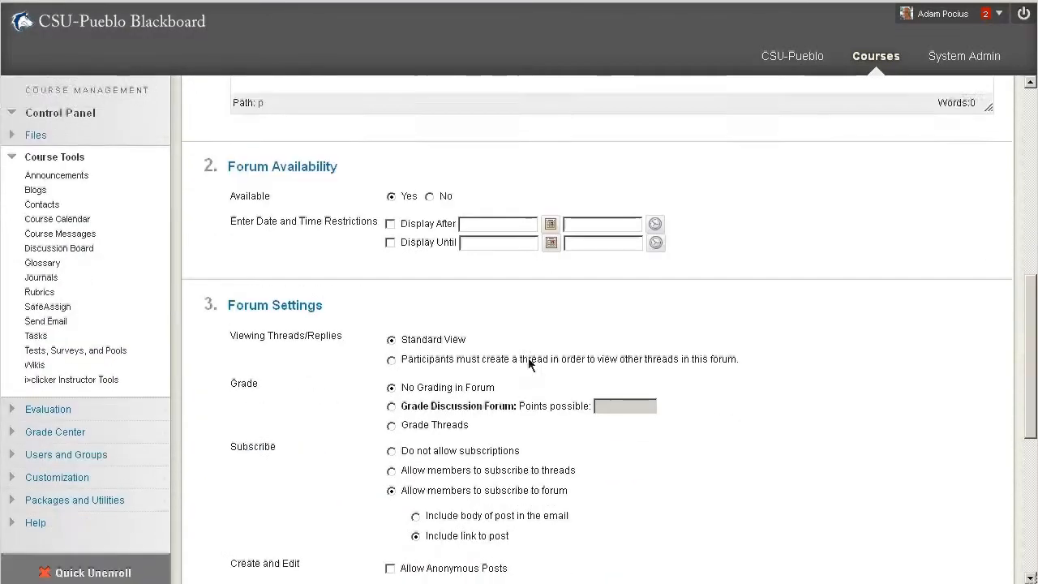
scroll(886, 425, down, 2)
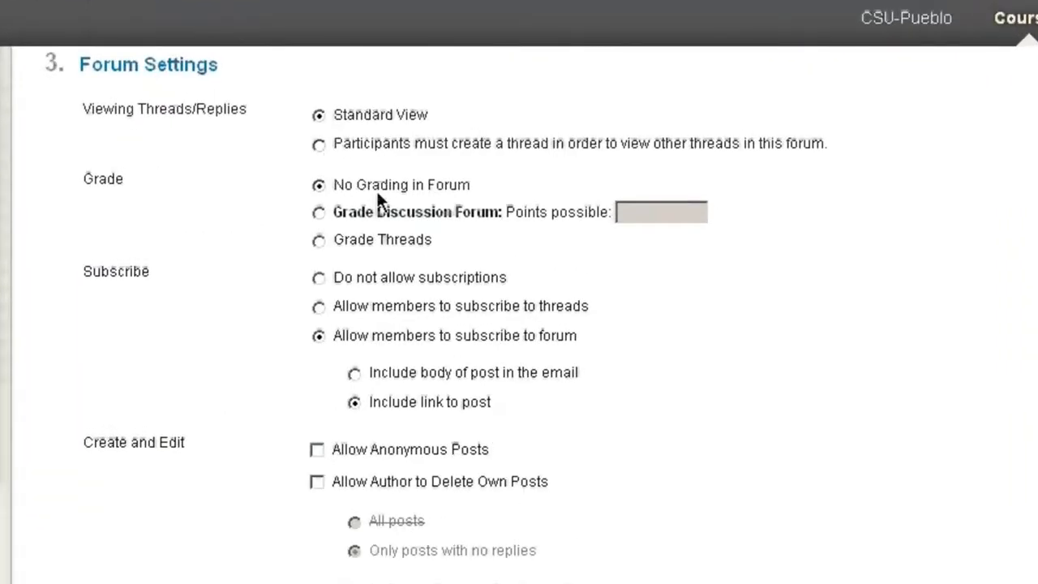
click(318, 214)
click(651, 213)
text(100)
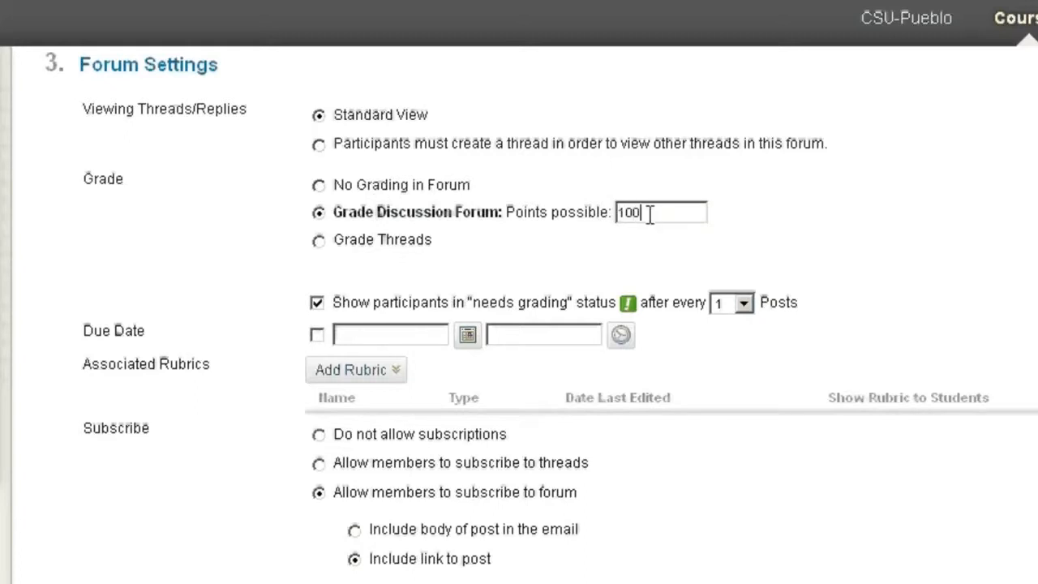
Step: Turn off showing participants in "needs grading" status and leave the forum's due date disabled
click(742, 304)
drag(743, 360, 757, 320)
click(871, 342)
click(316, 335)
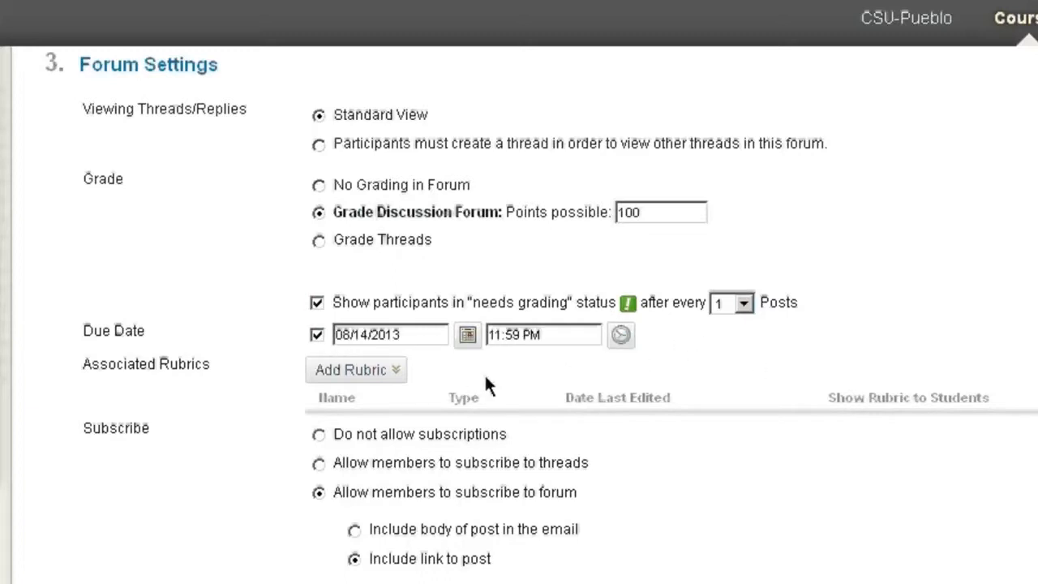
click(315, 335)
click(316, 302)
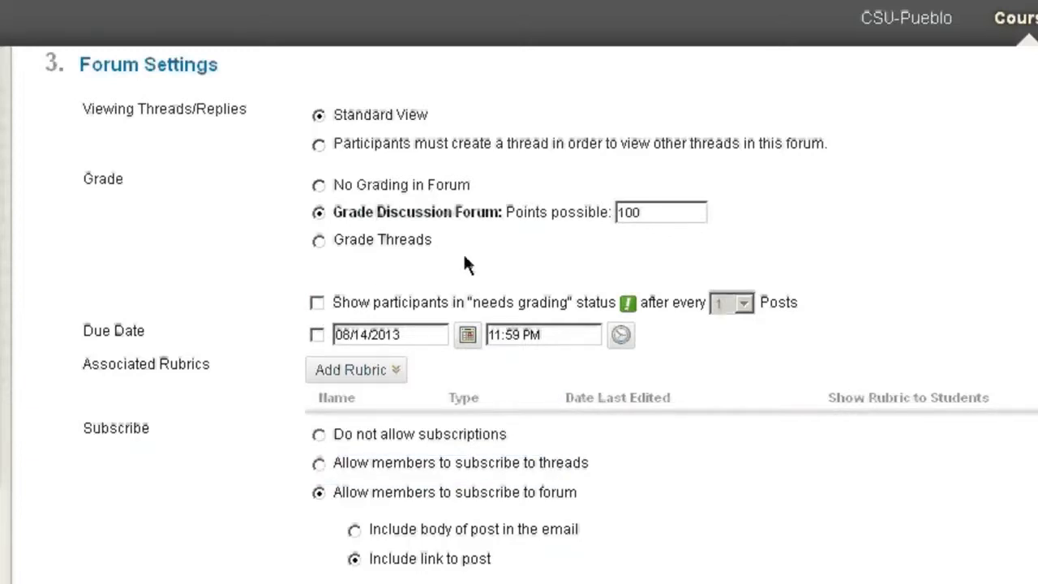
Step: Try the Grade Threads option, restore Grade Discussion Forum, and look at the options for adding a rubric
click(316, 241)
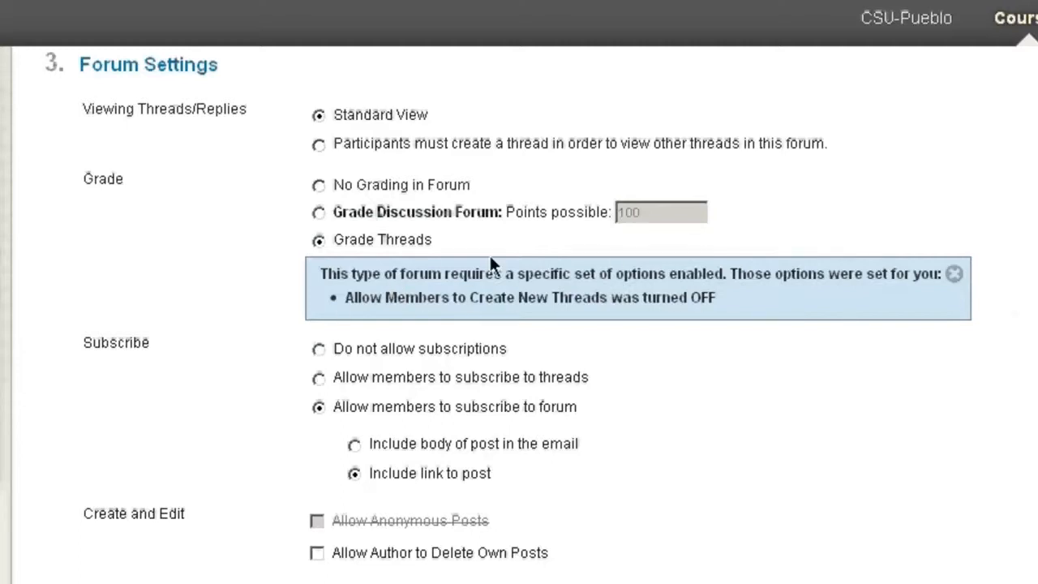
click(318, 212)
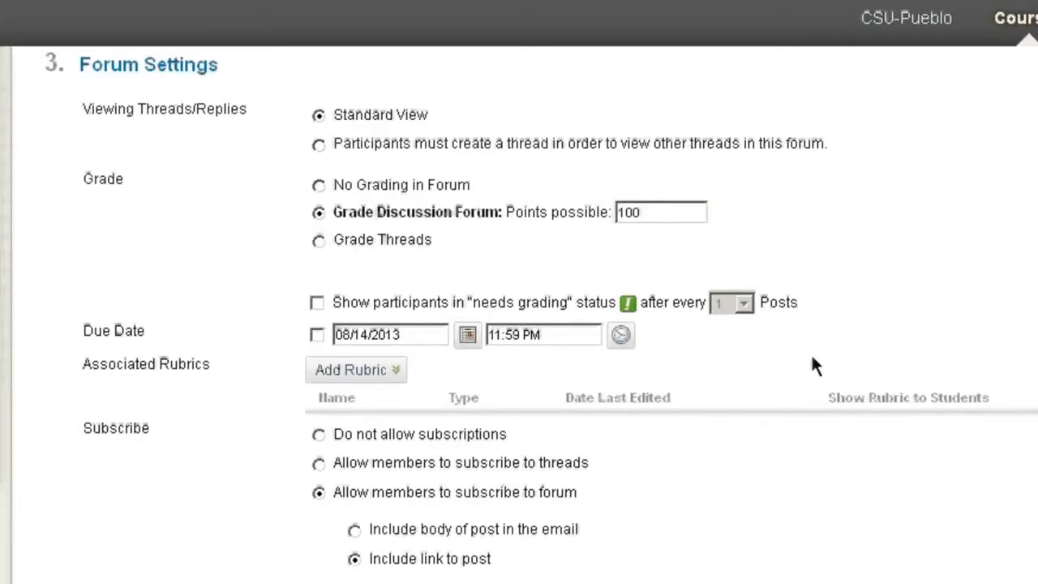
click(357, 371)
scroll(654, 540, down, 3)
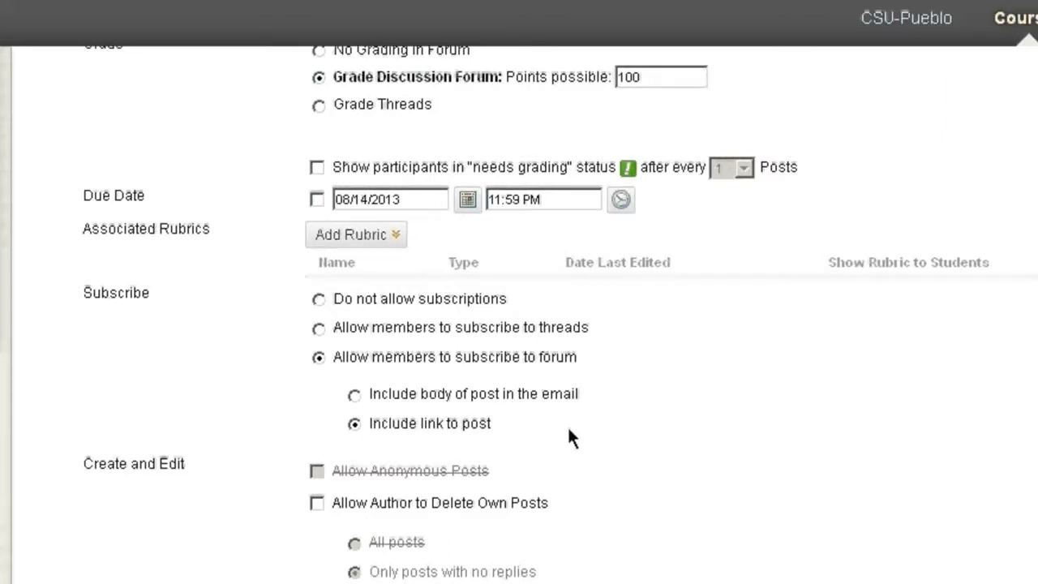
Step: Allow members to create new threads and rate posts, keep authors from deleting their own posts, and submit the forum
scroll(818, 499, down, 3)
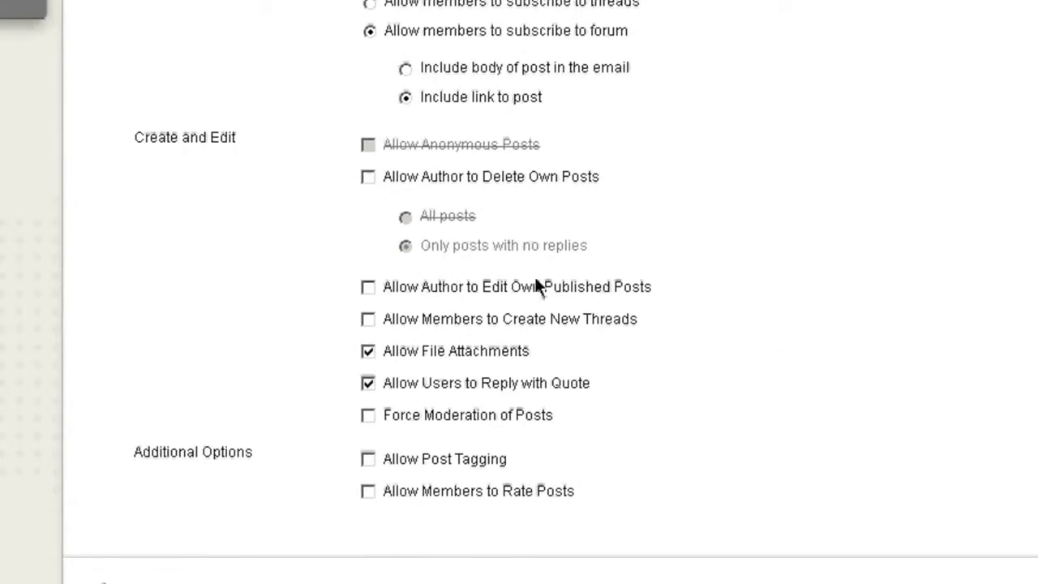
scroll(622, 223, up, 9)
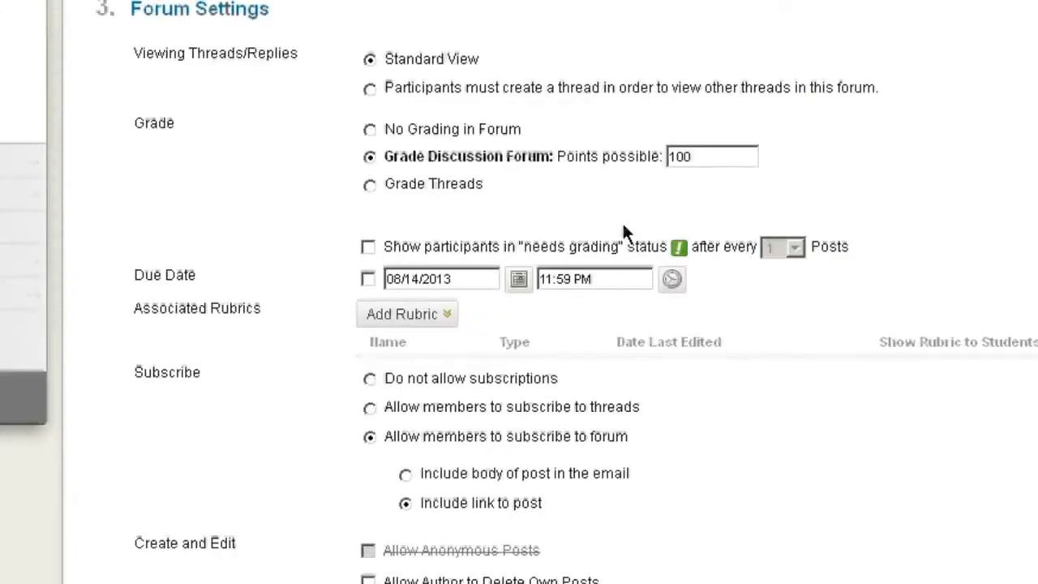
scroll(638, 189, down, 9)
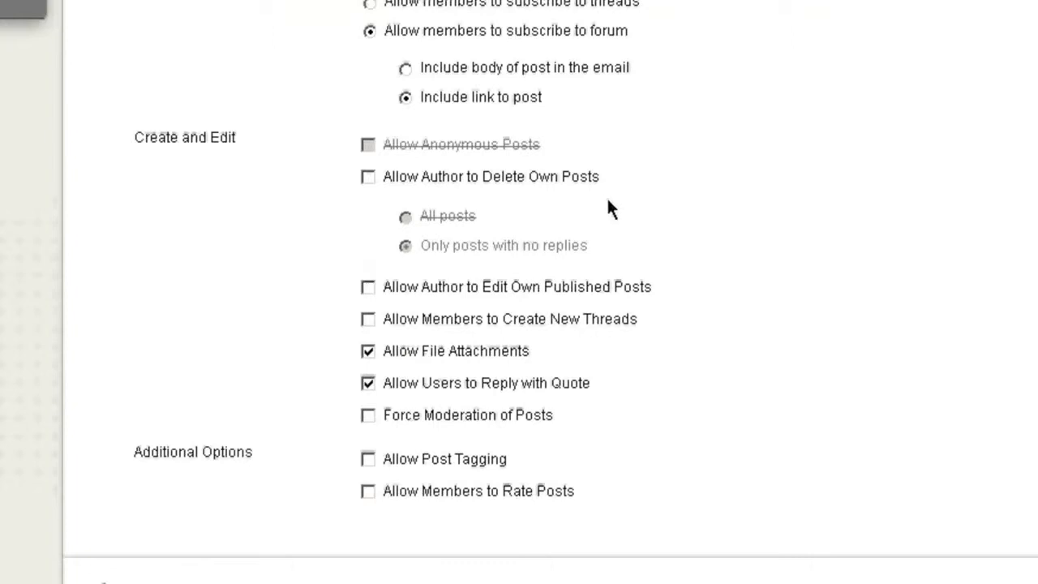
click(369, 177)
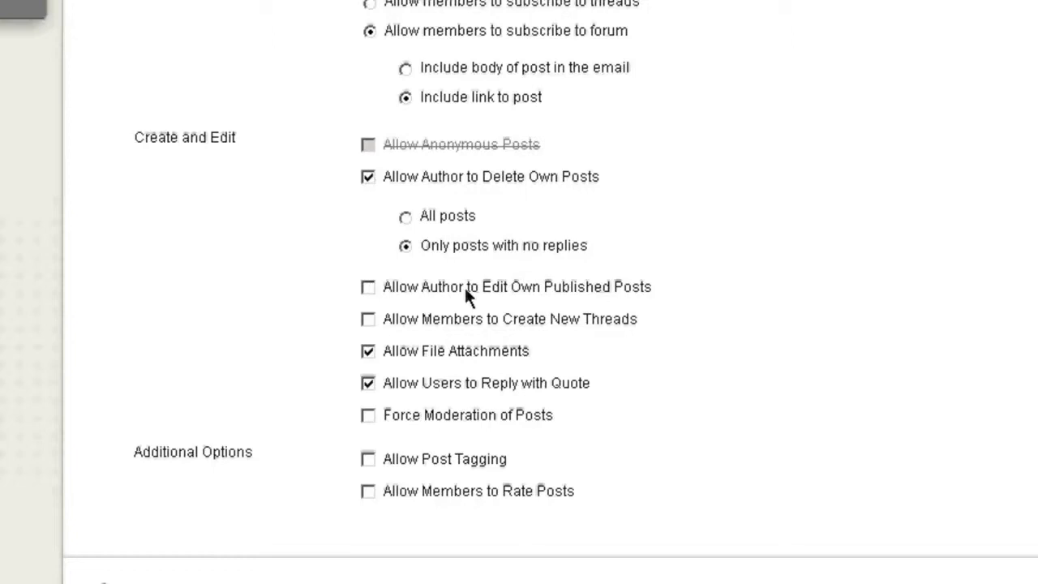
click(368, 177)
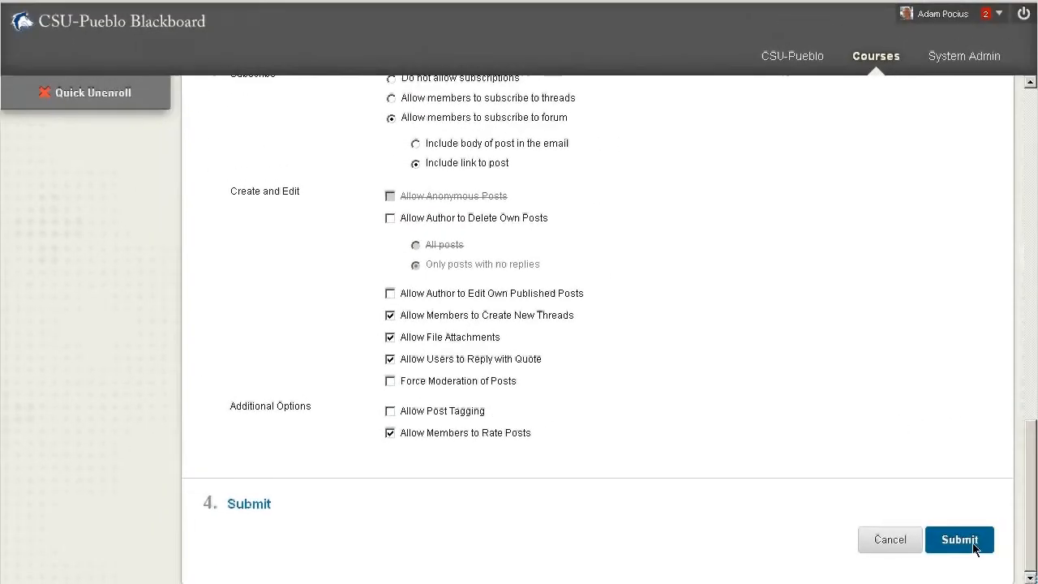
click(974, 544)
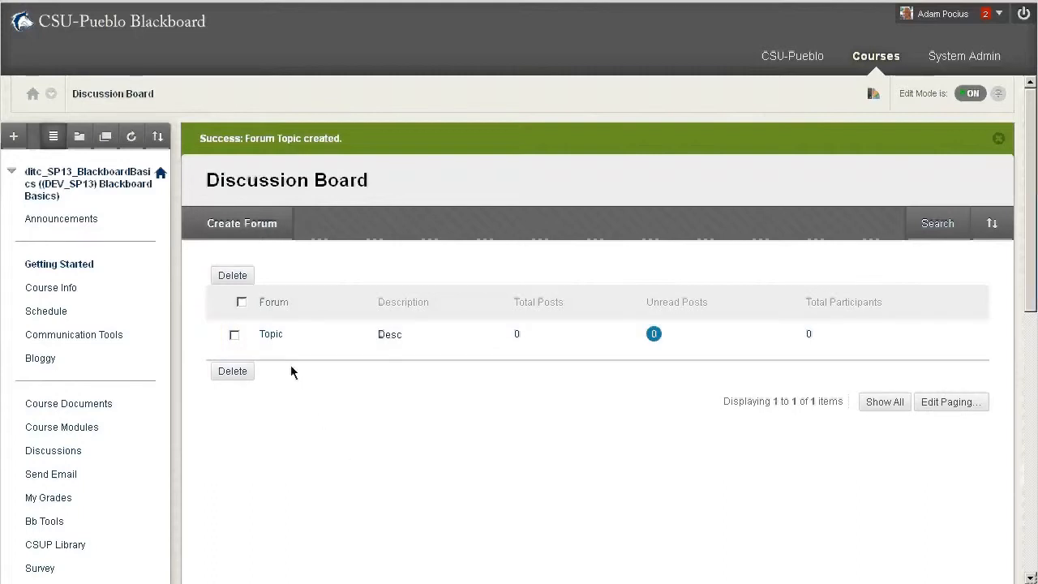
Step: Open the Topic forum and switch Edit Mode off
click(271, 335)
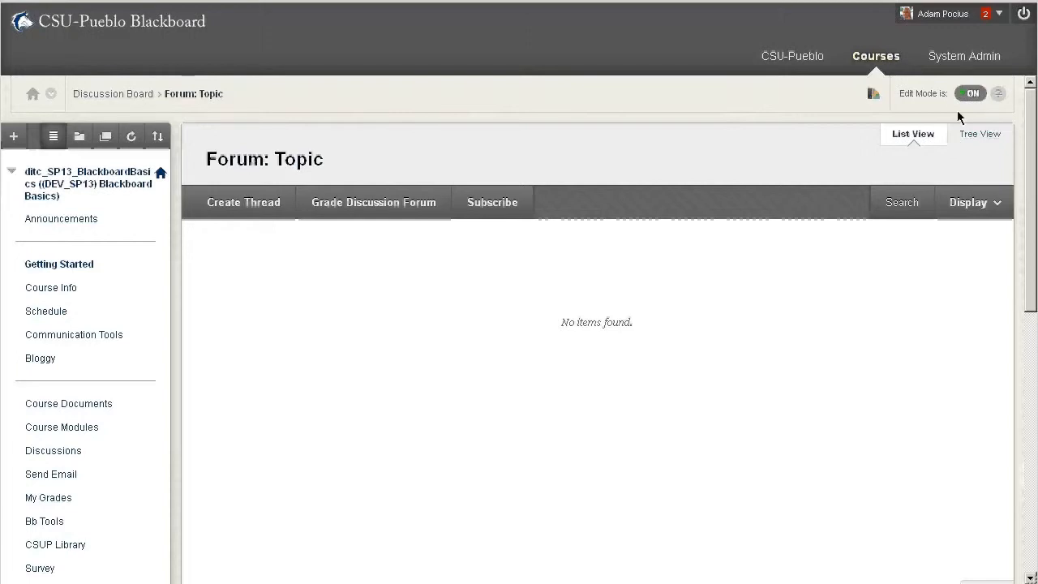
click(973, 202)
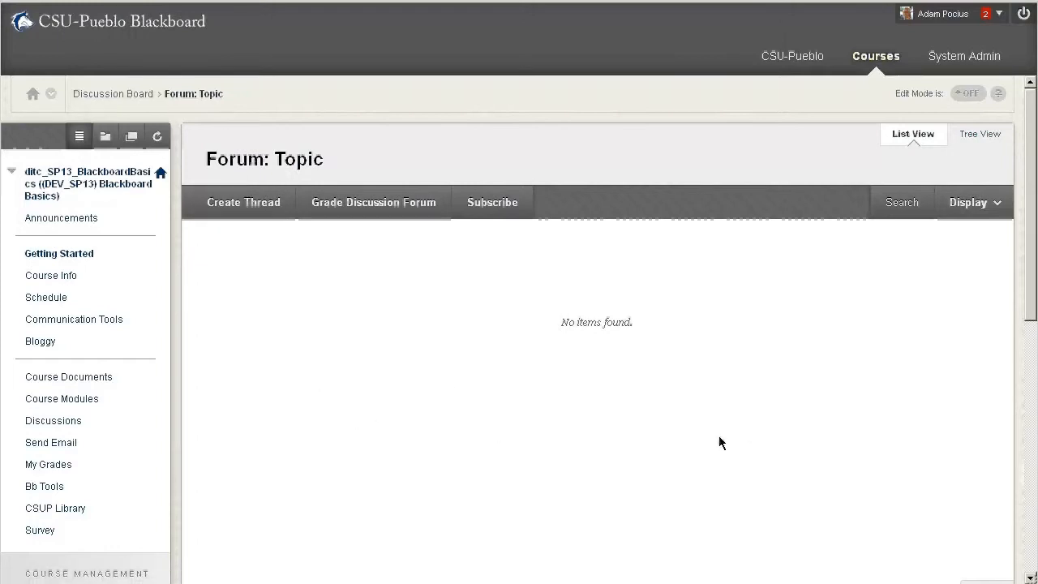
Step: Start a new thread in the Topic forum with the subject "sub topic"
click(233, 211)
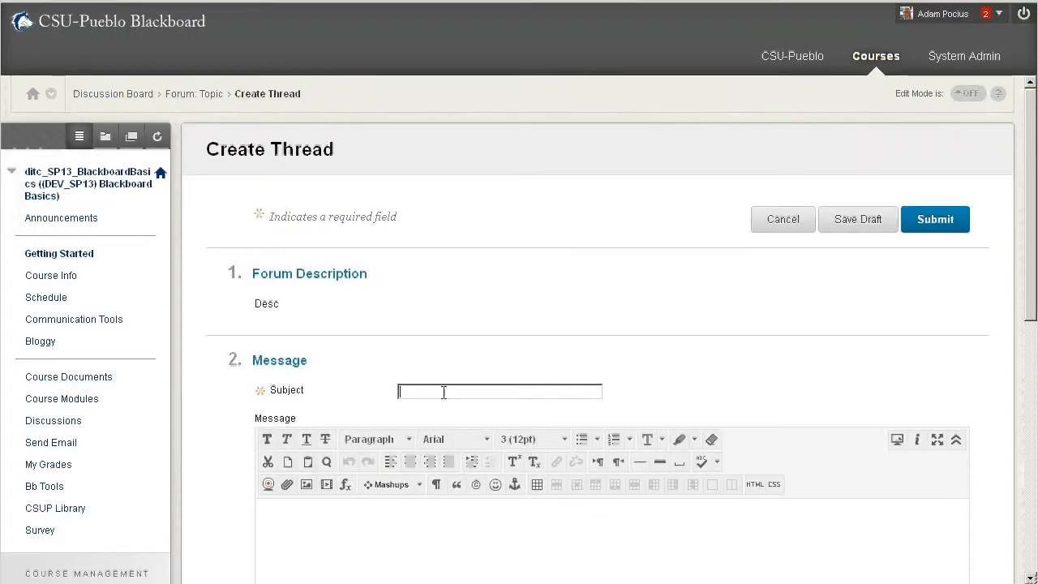
text(su topic)
click(411, 392)
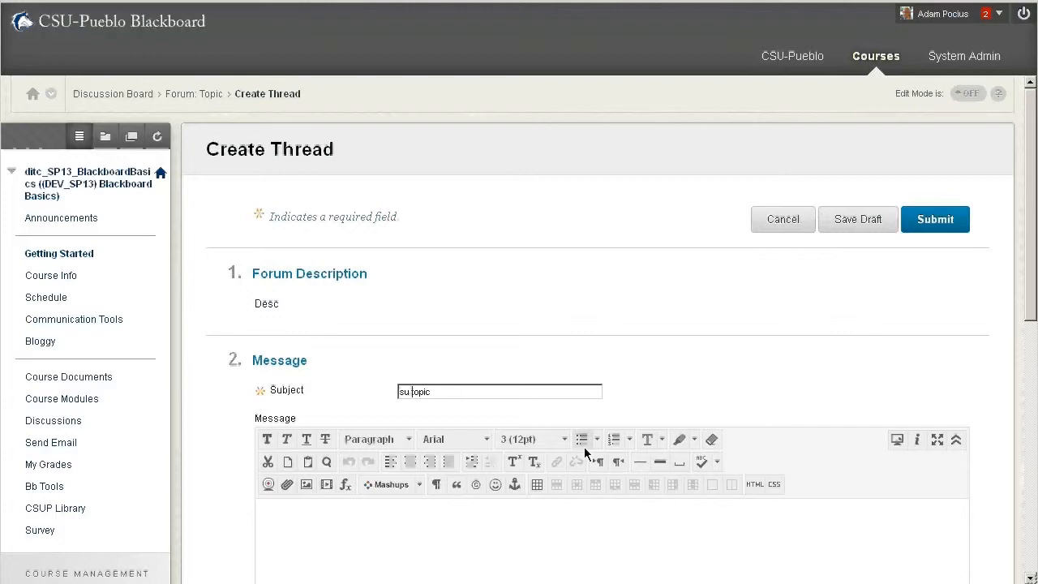
text(b)
Step: Enter "descp" as the thread's message and submit the thread without attachments
click(381, 540)
scroll(523, 507, down, 2)
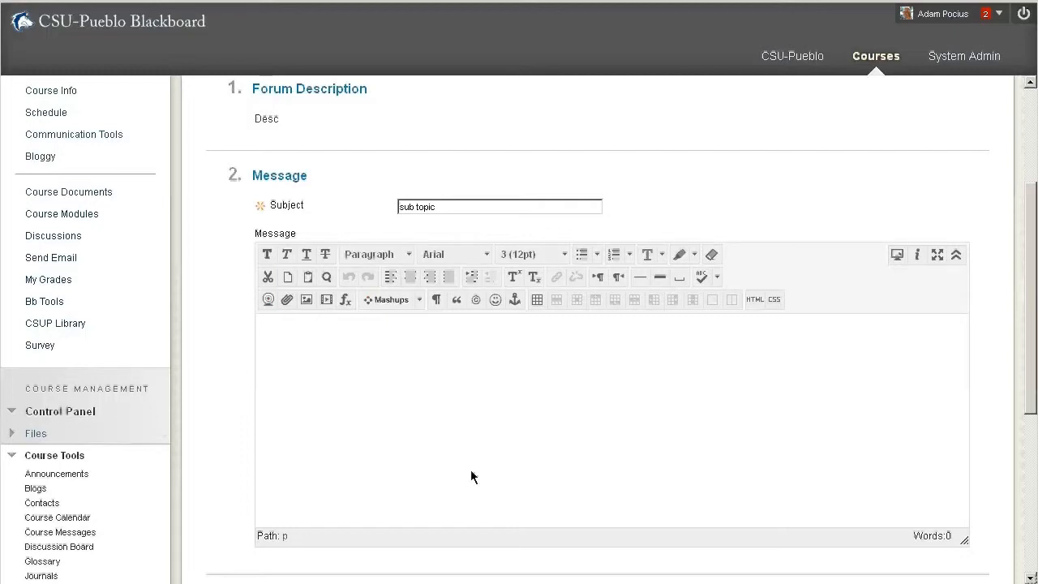
text(desc)
scroll(482, 476, down, 3)
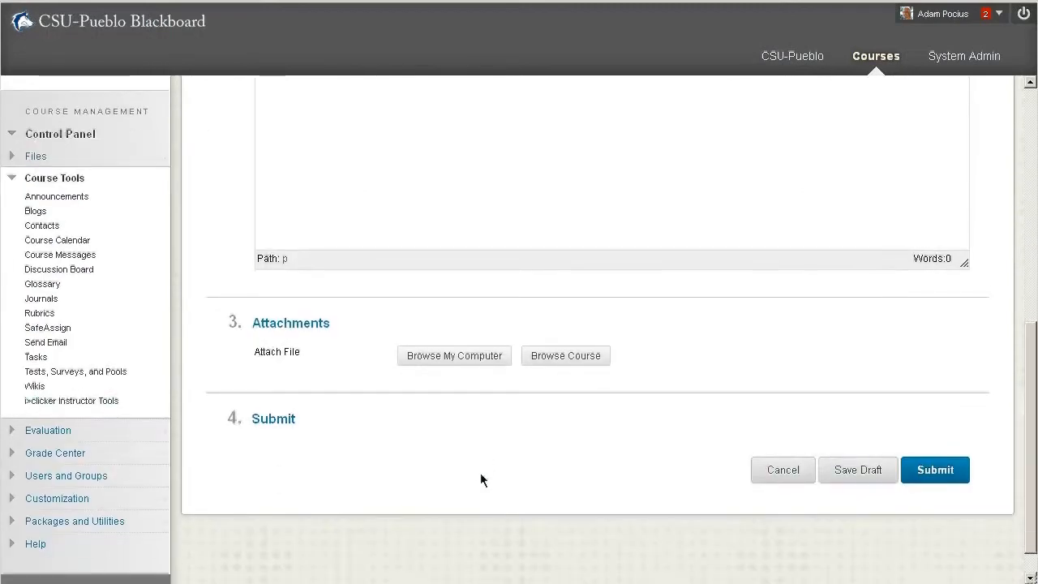
scroll(519, 410, up, 4)
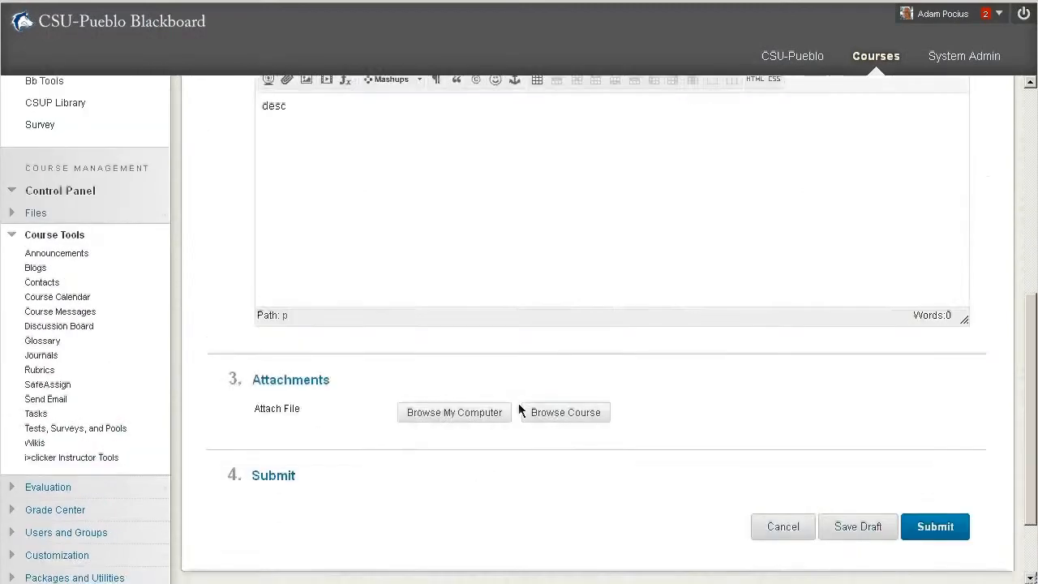
text(p)
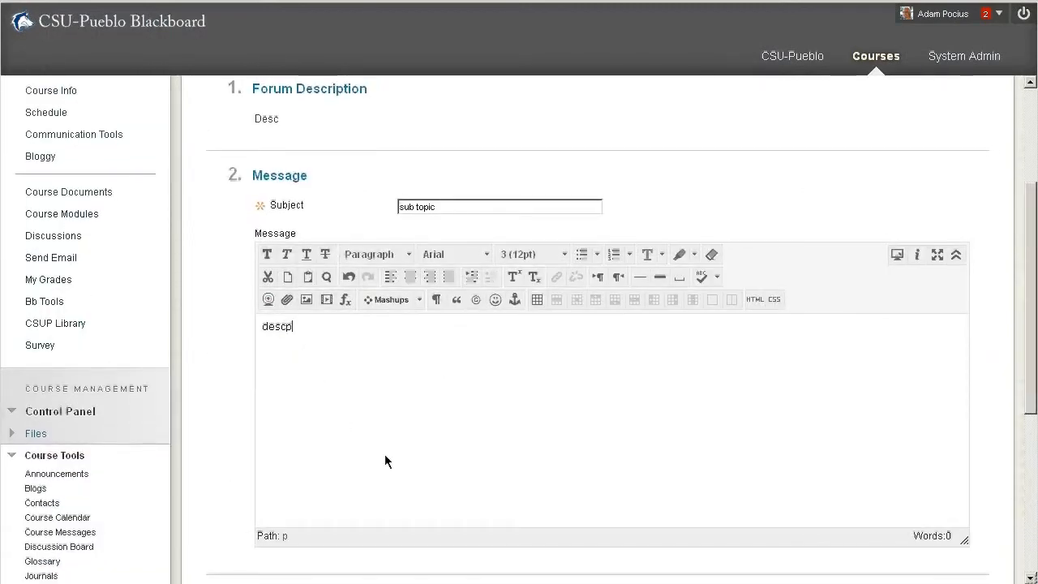
scroll(386, 461, down, 3)
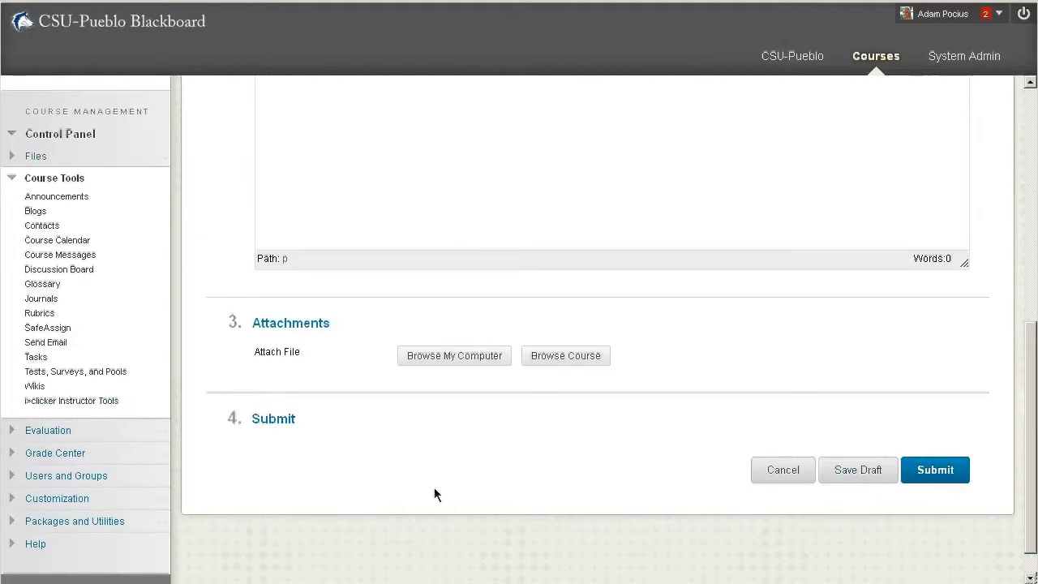
click(953, 479)
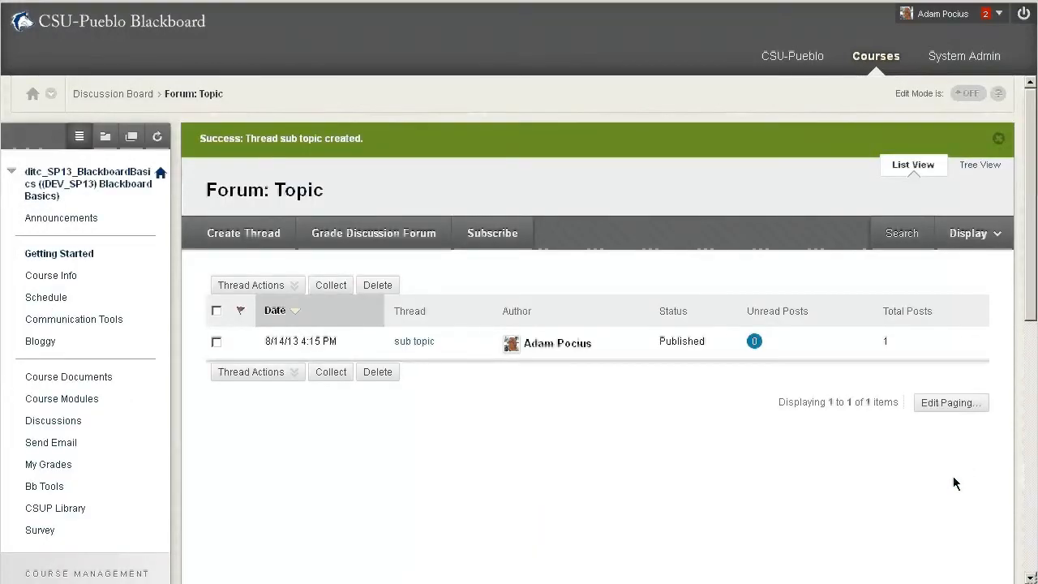
Step: Create a second thread with the subject "asfdv" and the message "asfd", and submit it
click(221, 232)
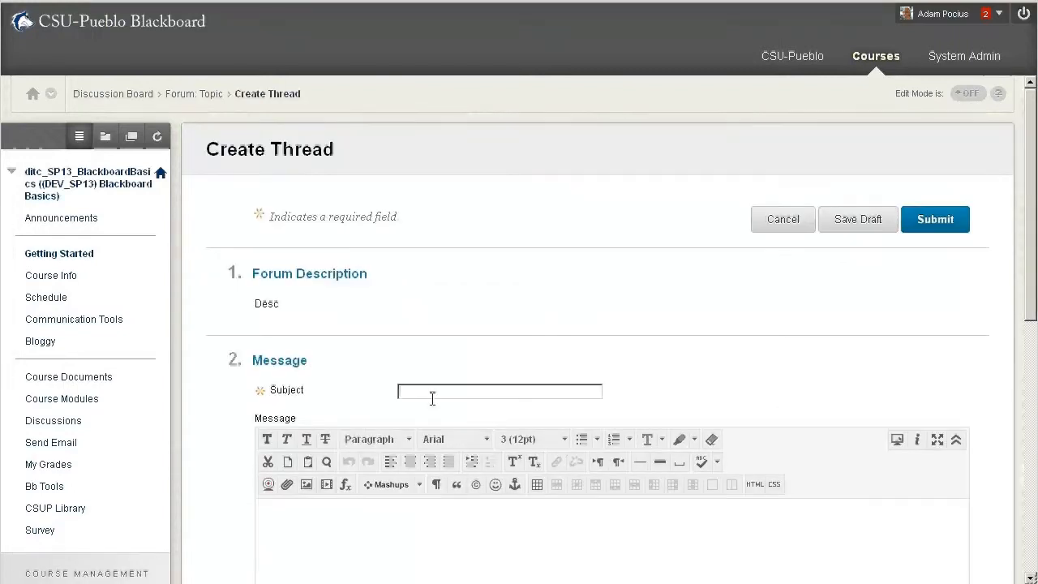
click(429, 392)
text(asfdv)
click(454, 509)
text(asfd)
click(935, 217)
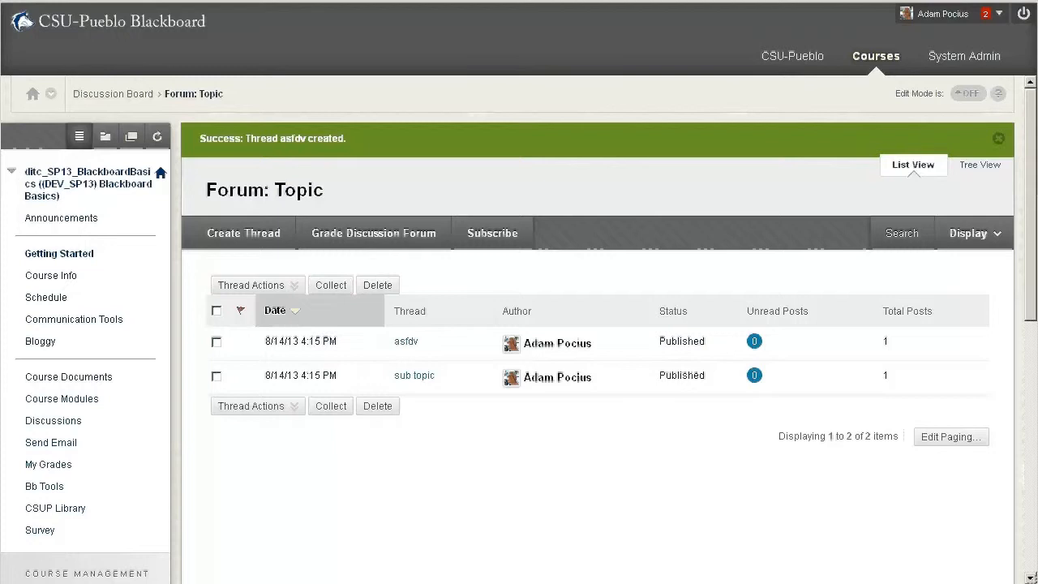
Step: Sort the forum's thread list by thread title in ascending order
click(410, 311)
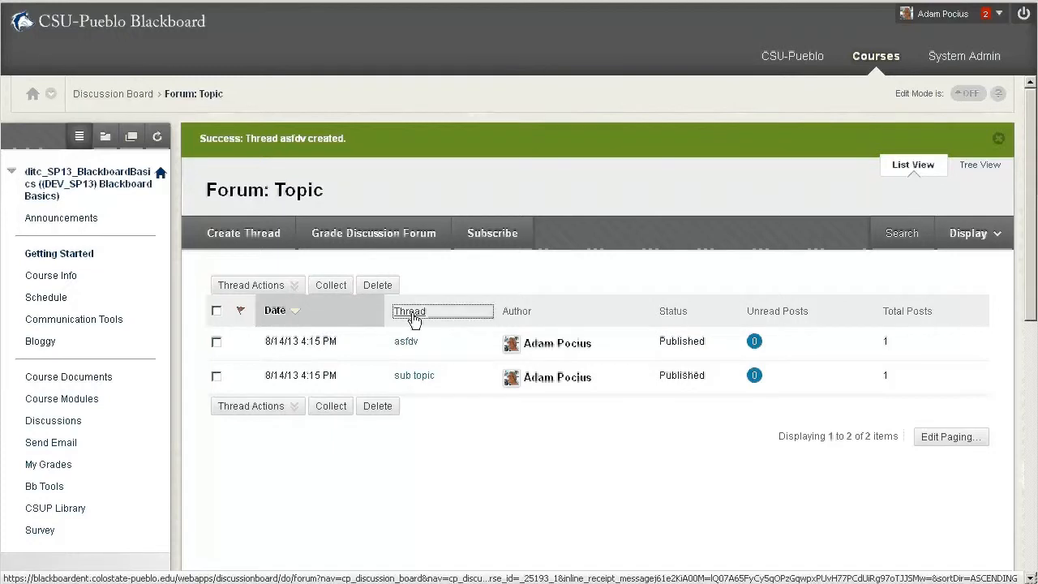
Step: Sort the forum's thread list by date in descending order and open the "sub topic" thread
click(276, 280)
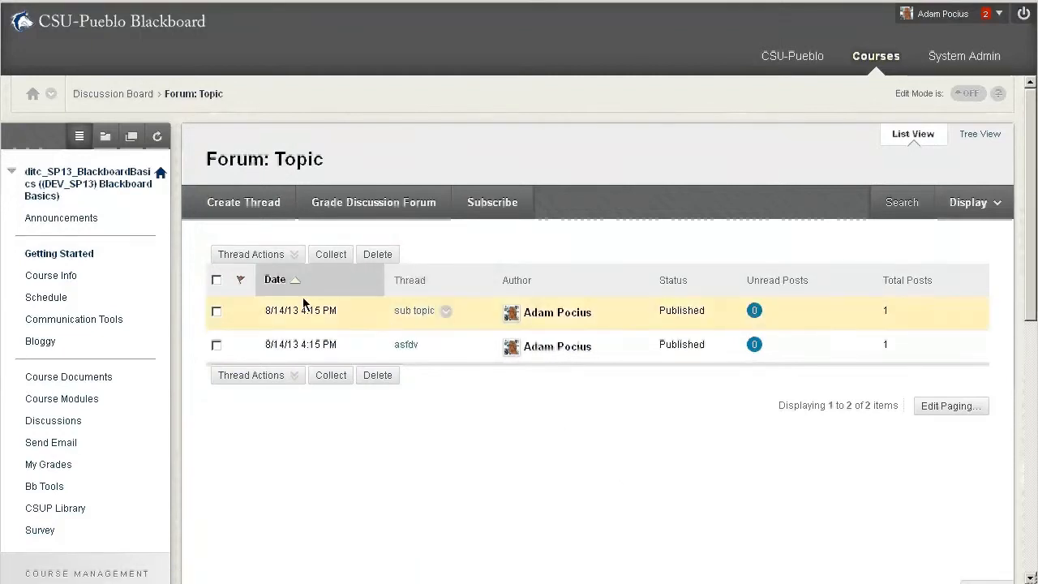
click(274, 280)
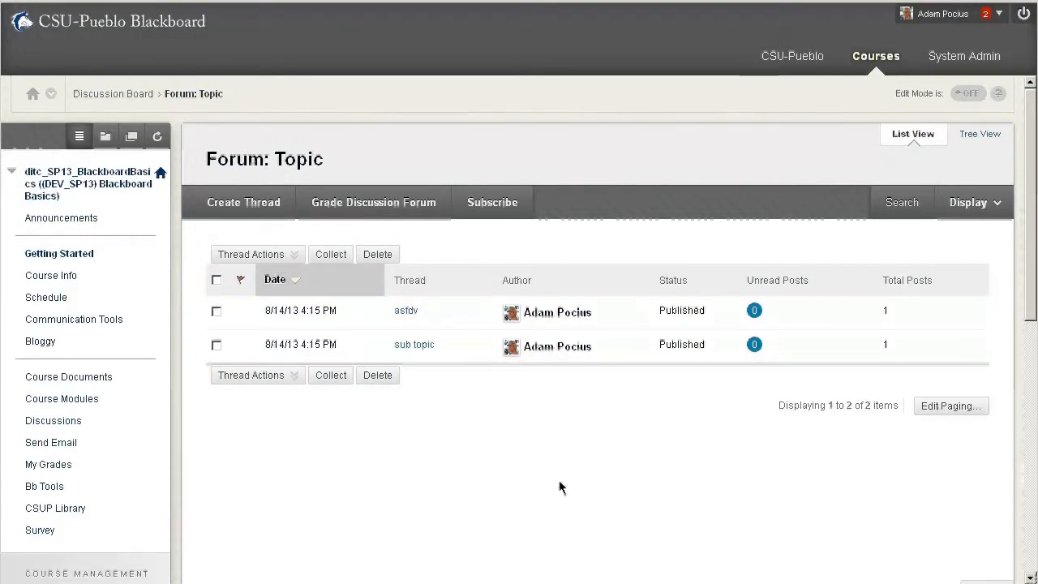
click(408, 347)
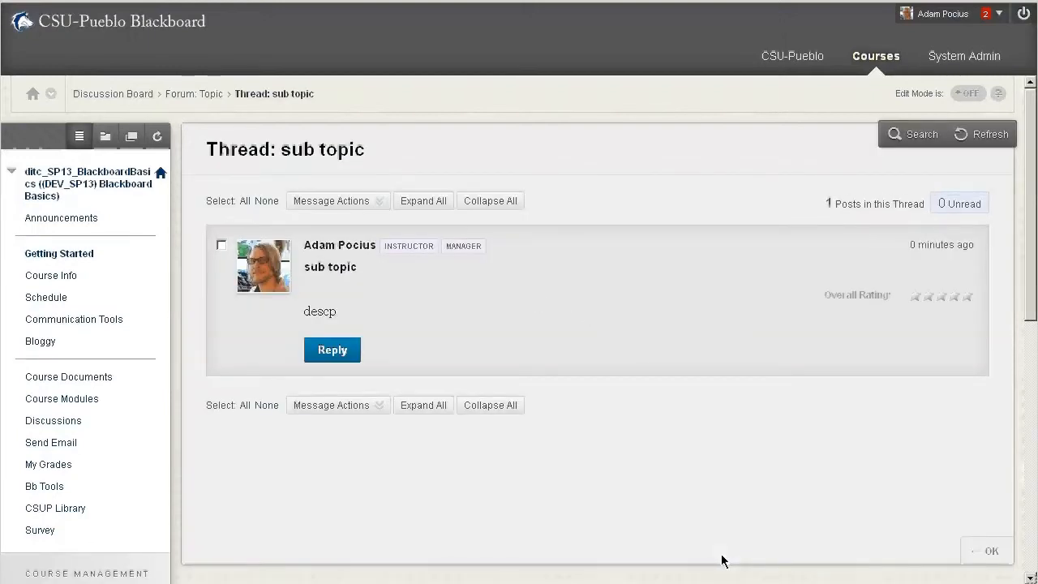
mouse_move(811, 373)
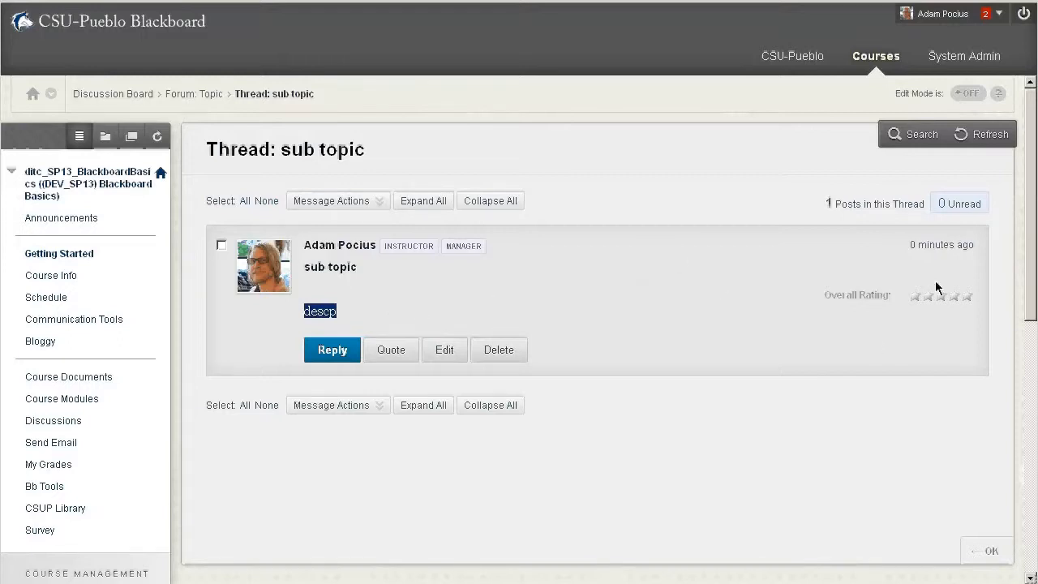
click(698, 289)
Step: Reply to the original "sub topic" post with the message "asdfbjk;" and submit it
click(339, 352)
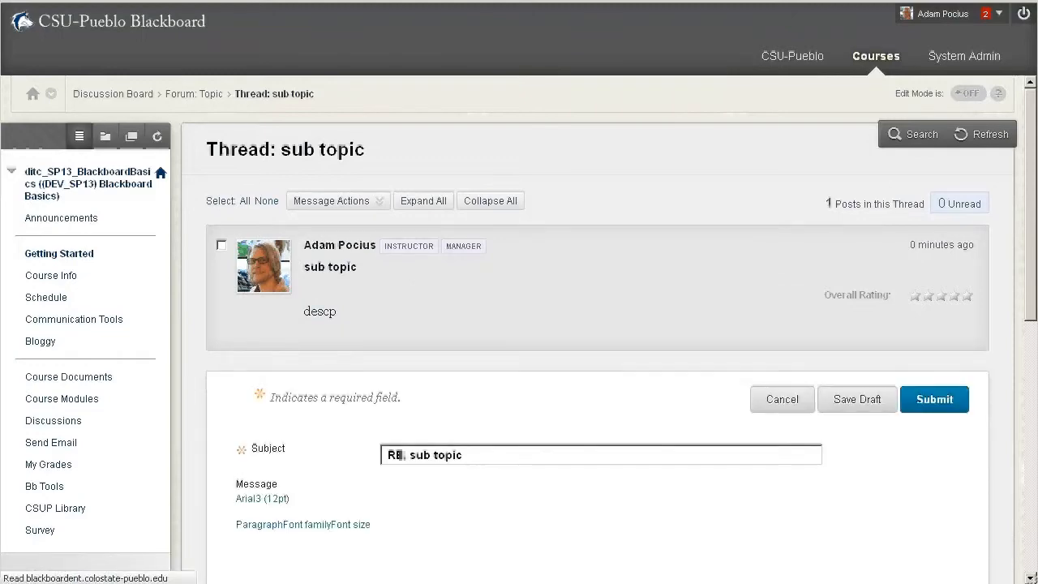
scroll(575, 424, down, 3)
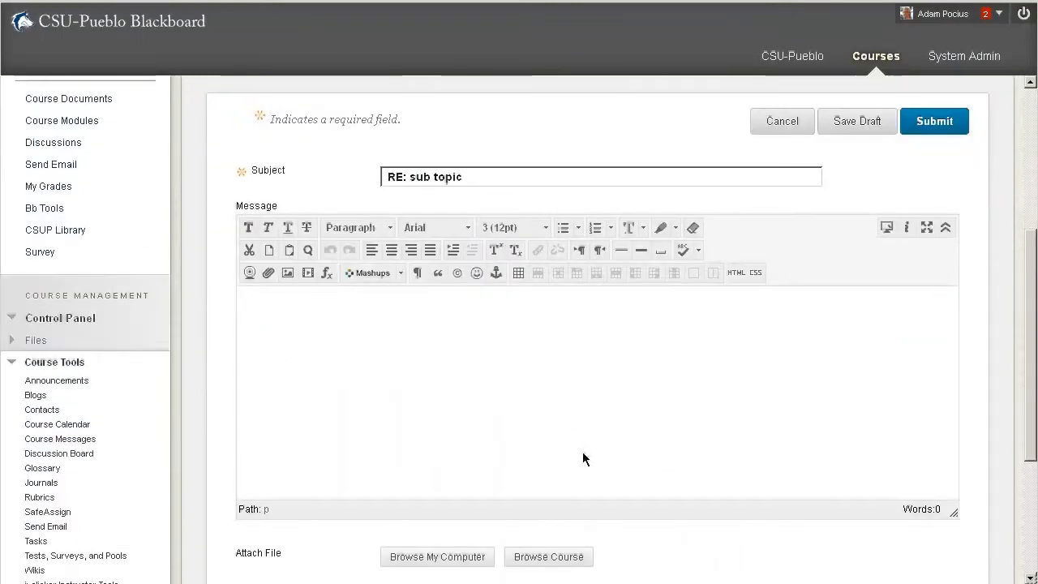
click(304, 276)
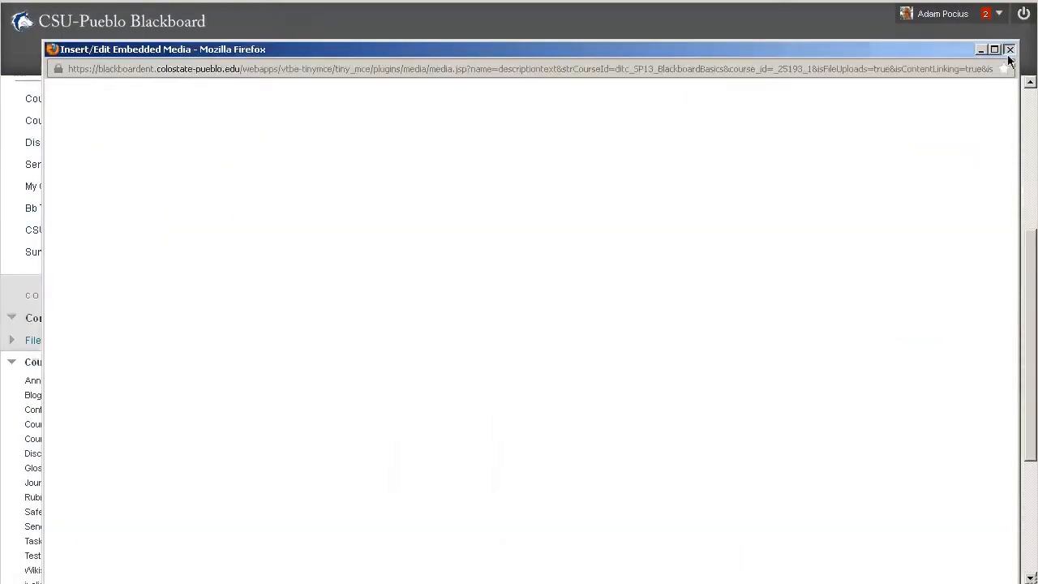
click(1010, 51)
text(asdfbjk;)
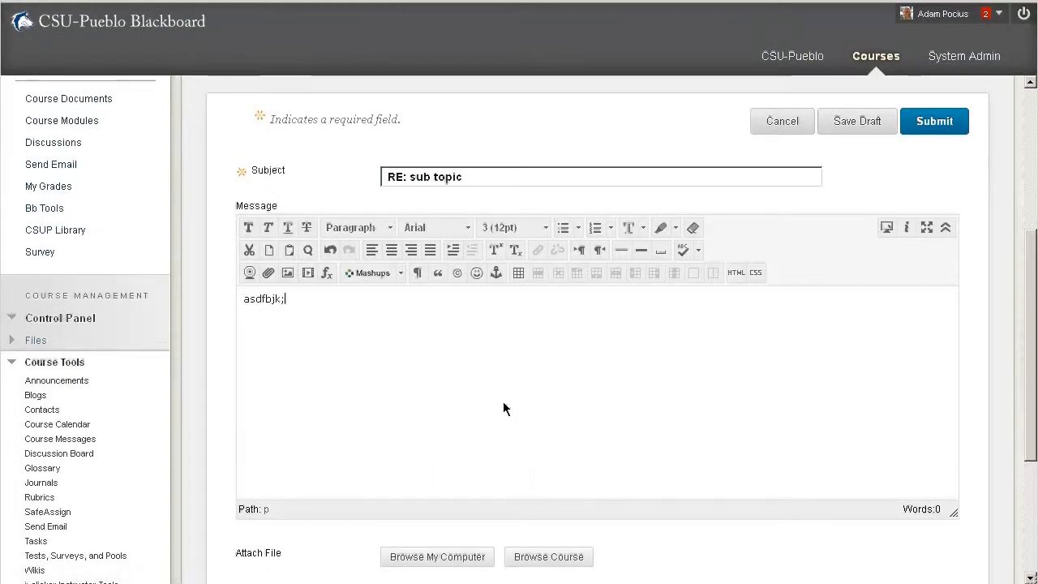
click(934, 121)
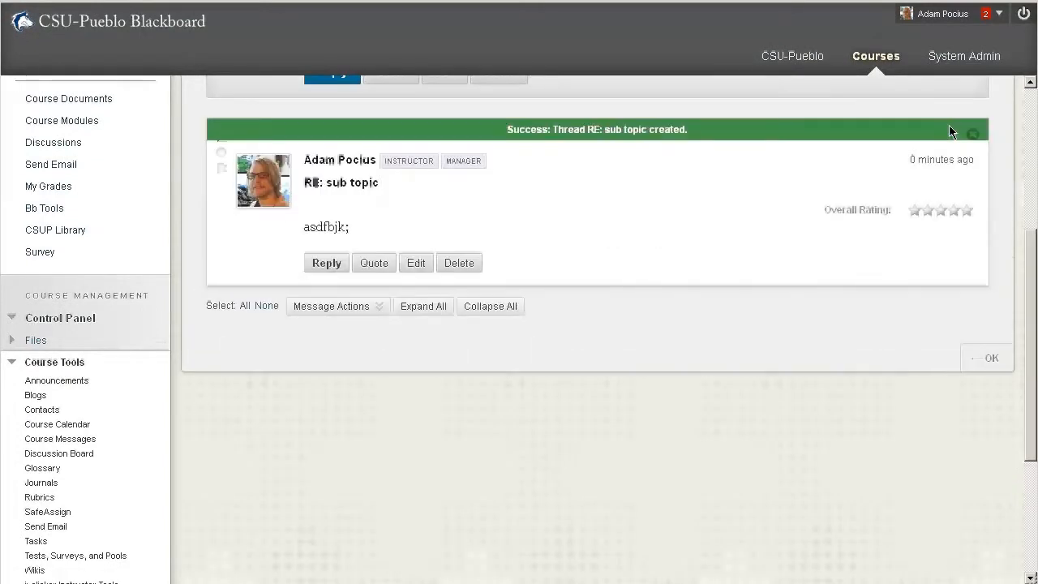
Step: Submit a second reply to the original "sub topic" post with the message "werqwe"
scroll(950, 132, up, 4)
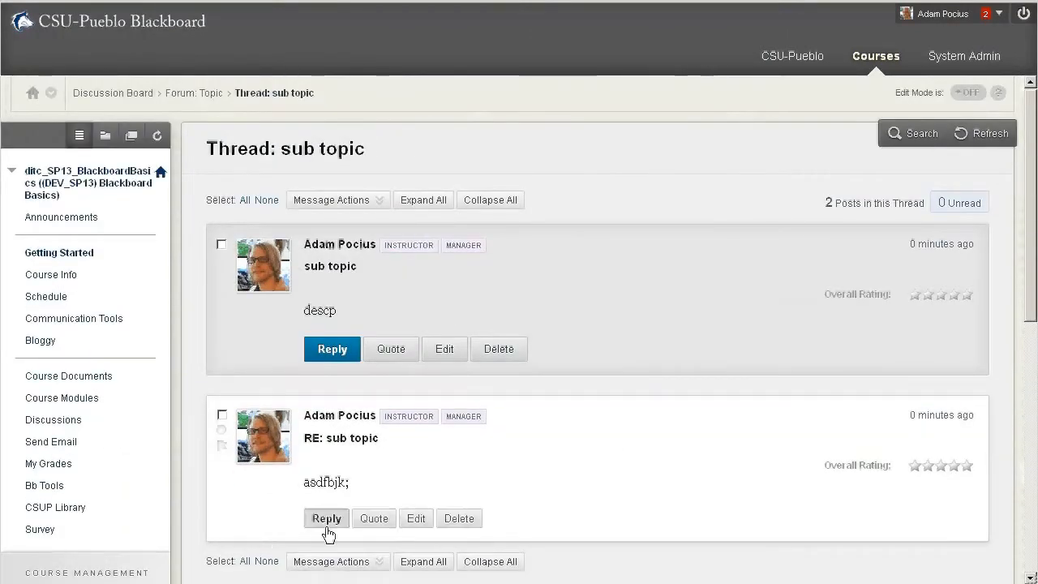
scroll(596, 435, down, 2)
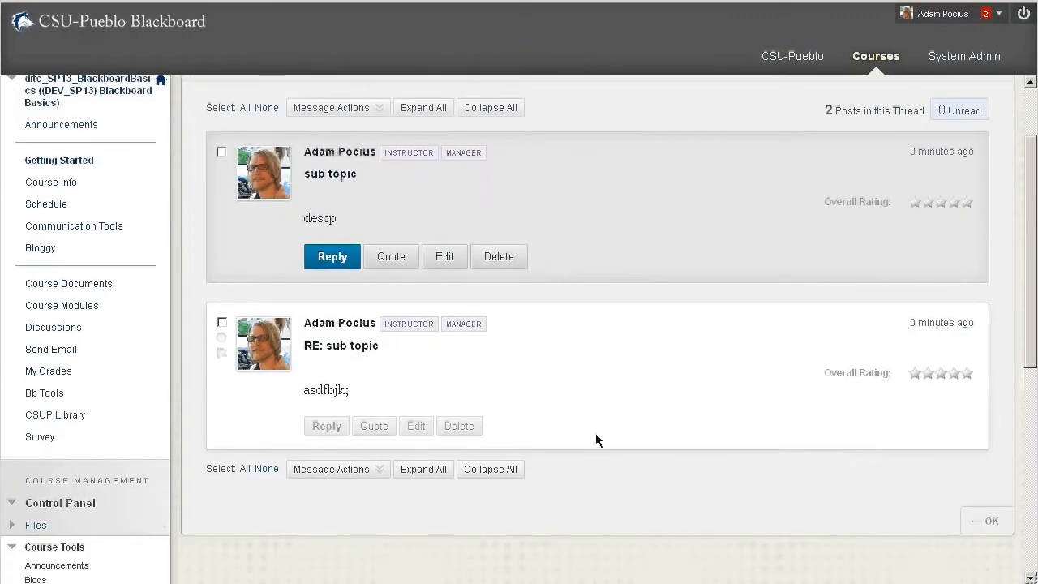
click(333, 256)
scroll(377, 474, down, 4)
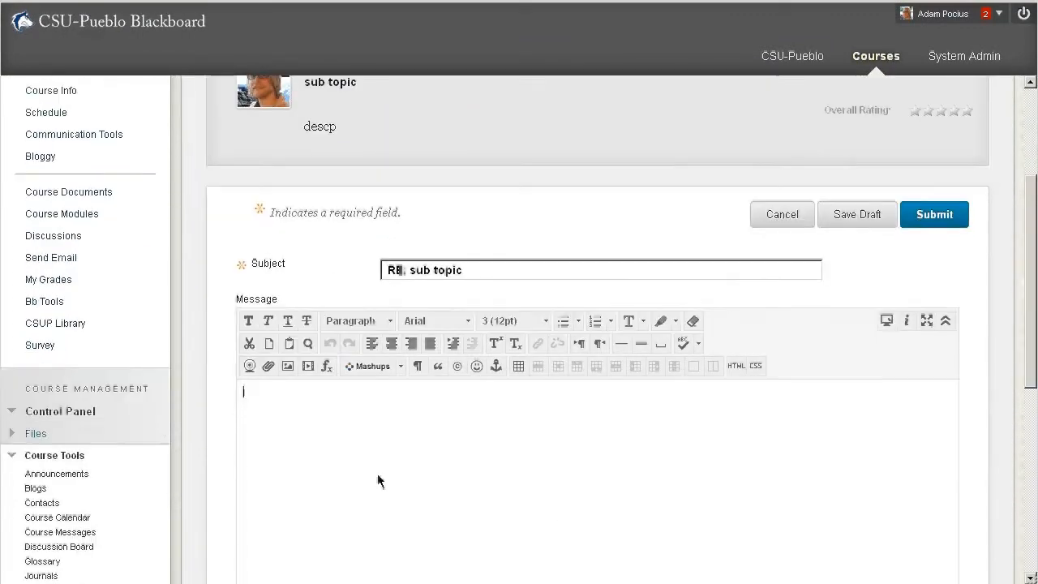
text(werqwe)
click(934, 214)
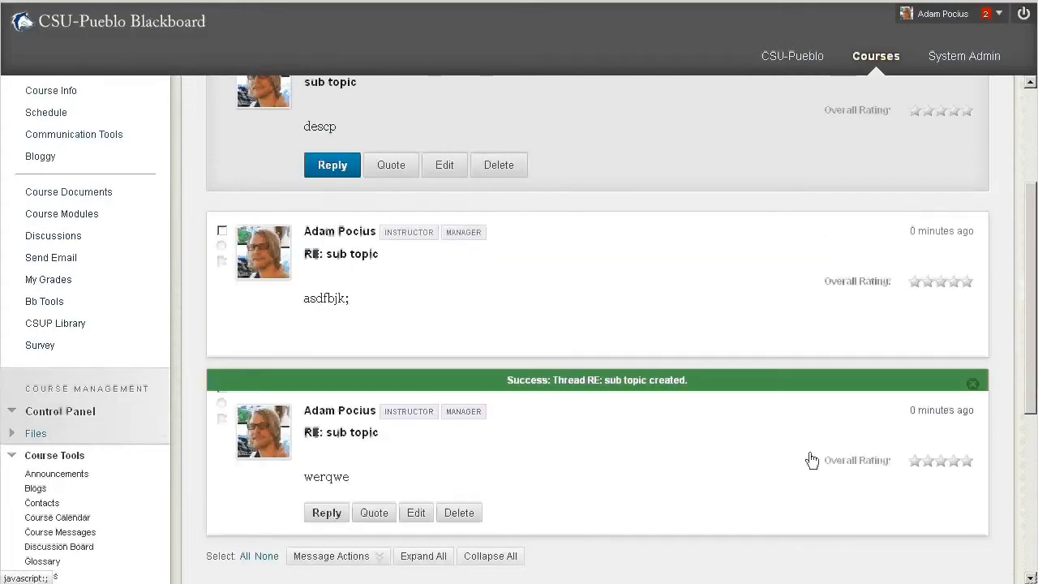
Step: Submit a nested reply "asrf" to the "asdfbjk;" post and dismiss the success notice
scroll(730, 471, up, 4)
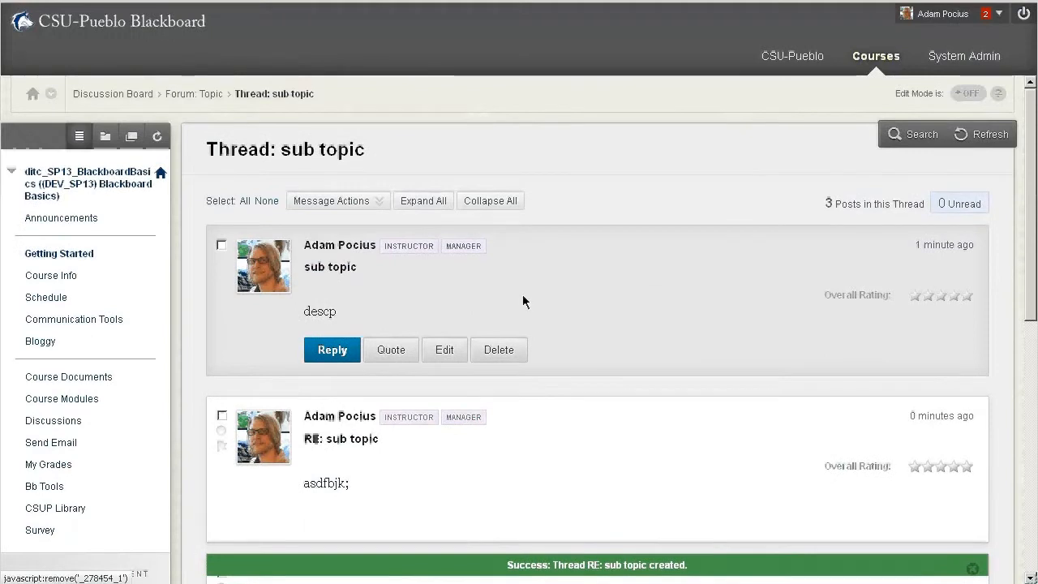
scroll(568, 373, down, 2)
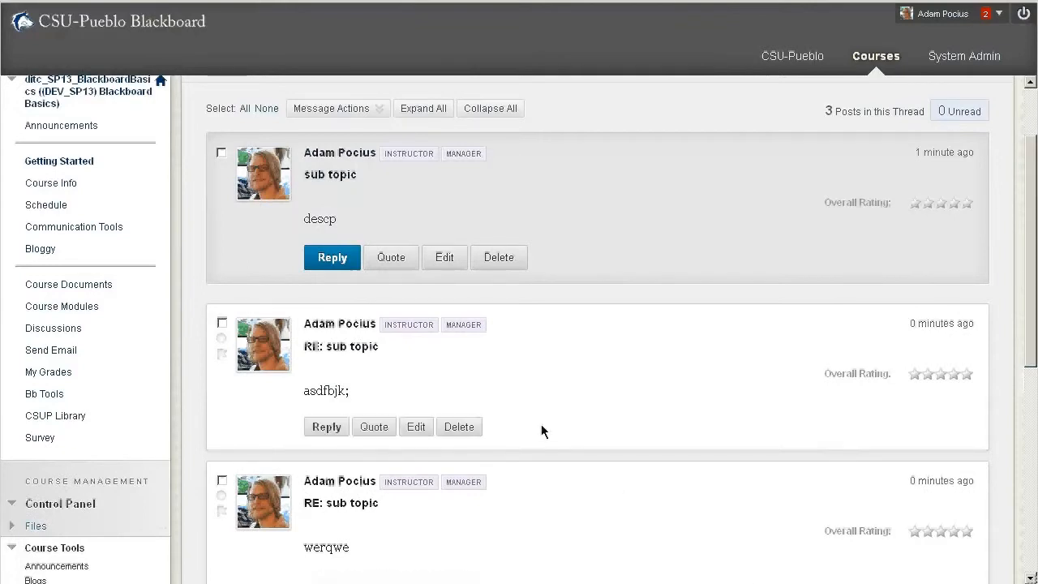
click(327, 427)
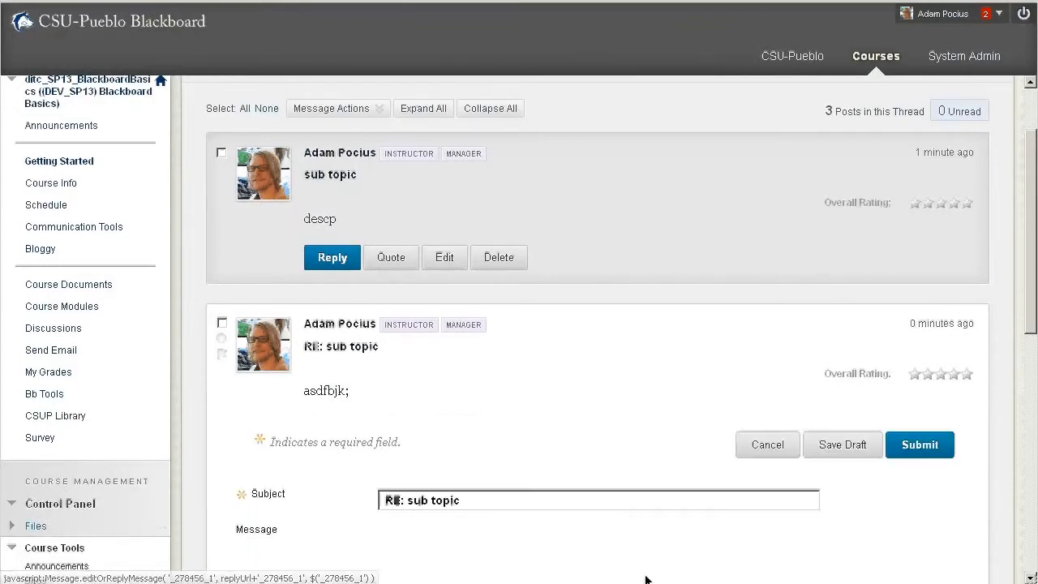
scroll(568, 519, down, 3)
click(489, 446)
text(asrf)
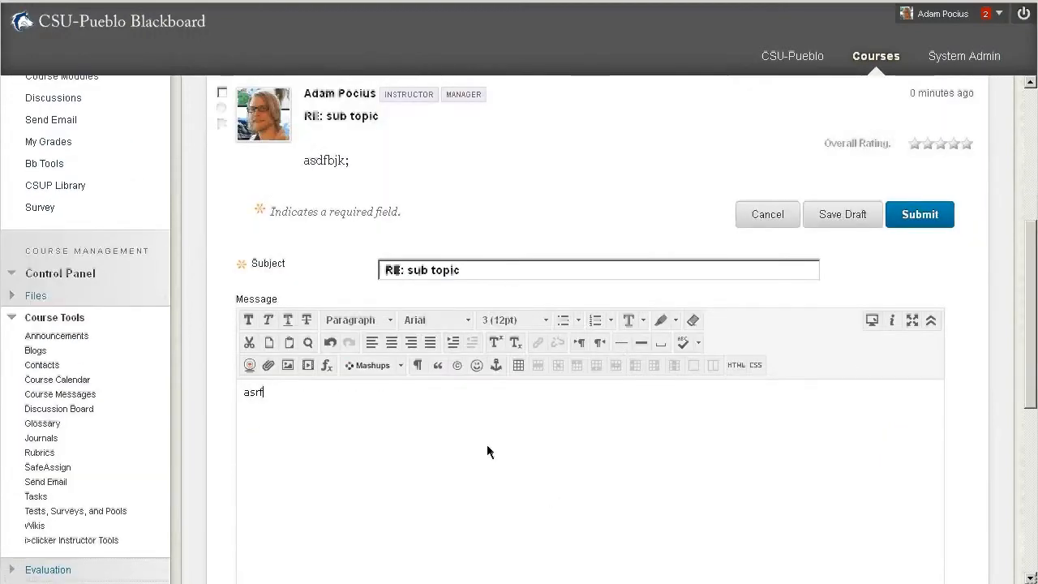
click(919, 214)
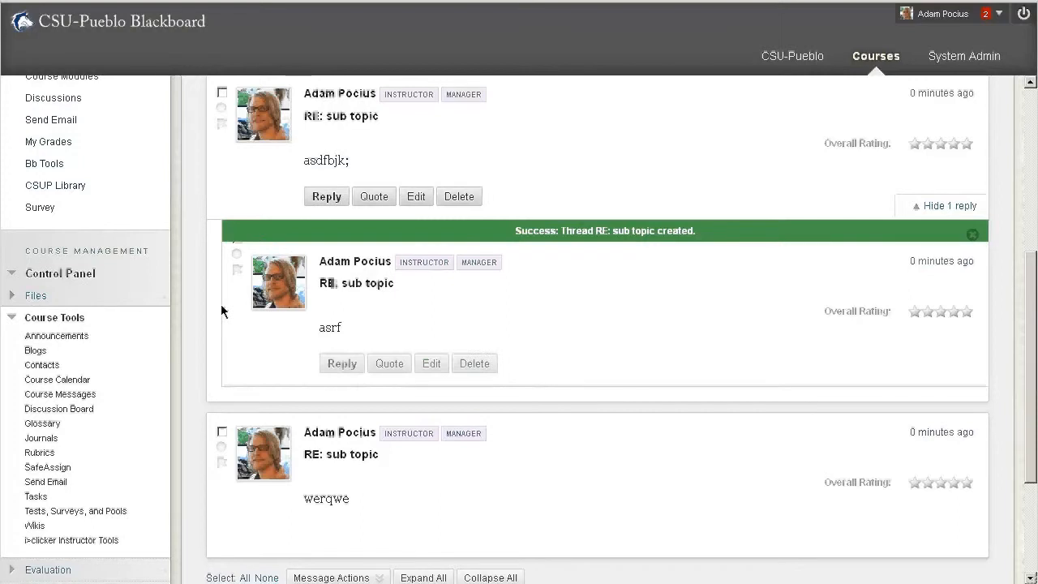
click(973, 233)
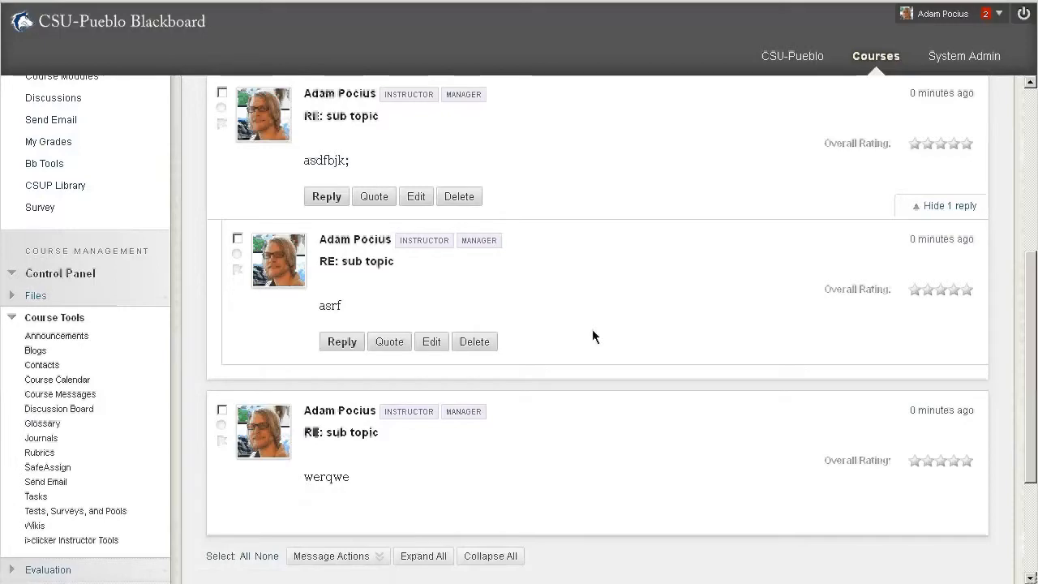
Step: Select the original "descp" post and the nested "asrf" reply, and collect both messages
scroll(593, 335, up, 3)
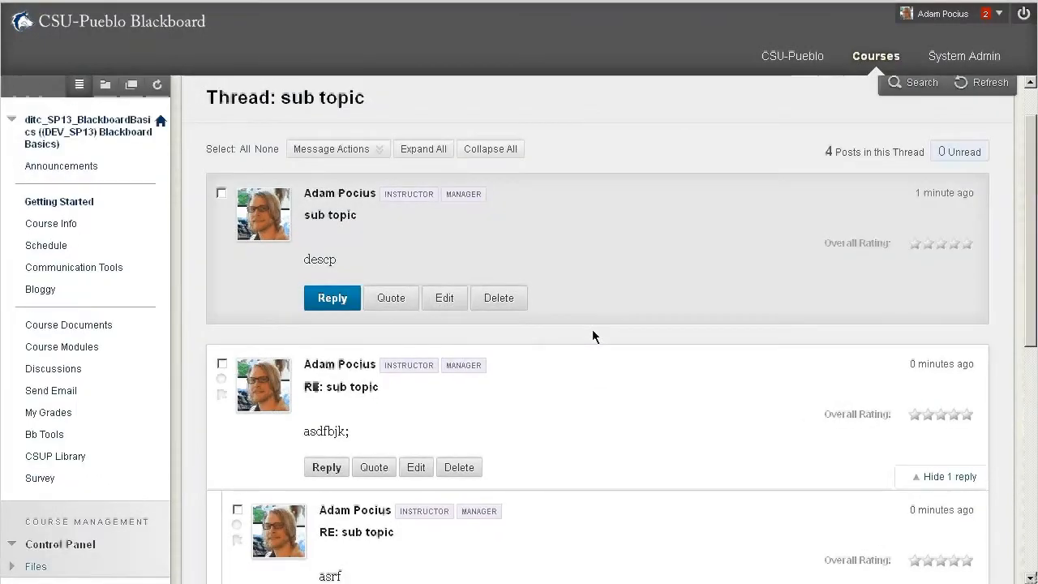
scroll(592, 336, up, 1)
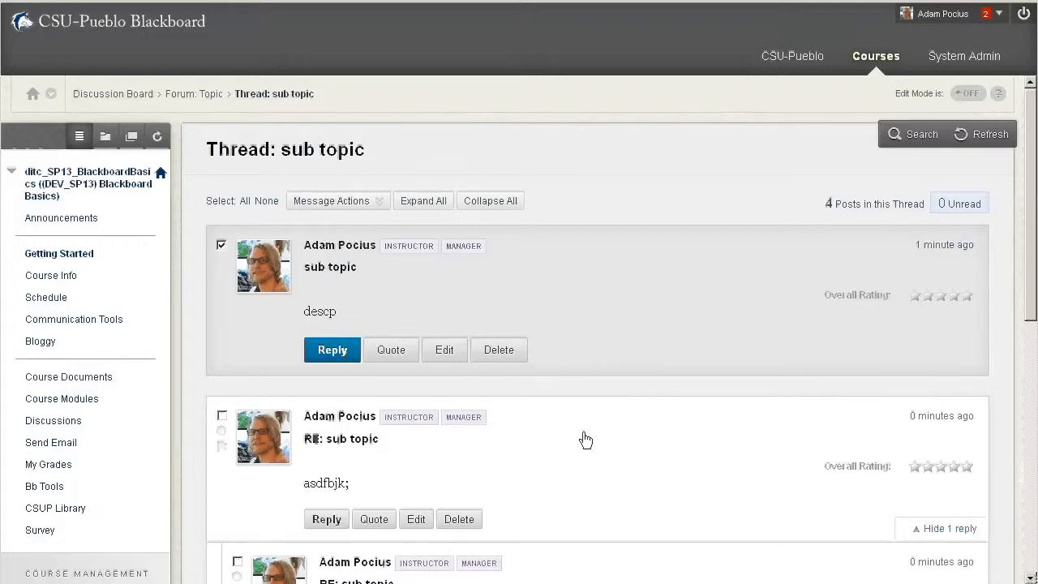
scroll(583, 438, down, 3)
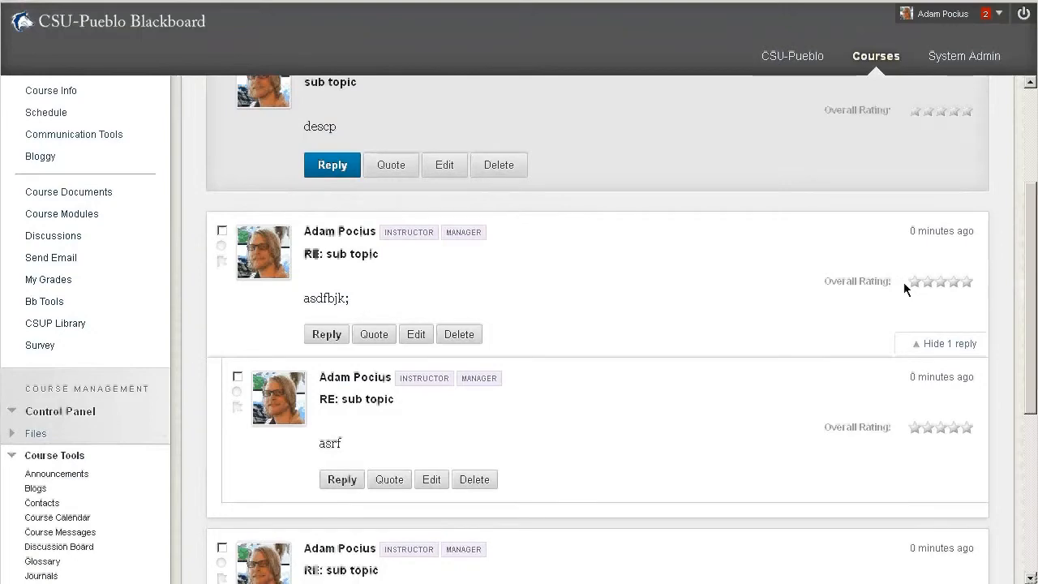
click(237, 376)
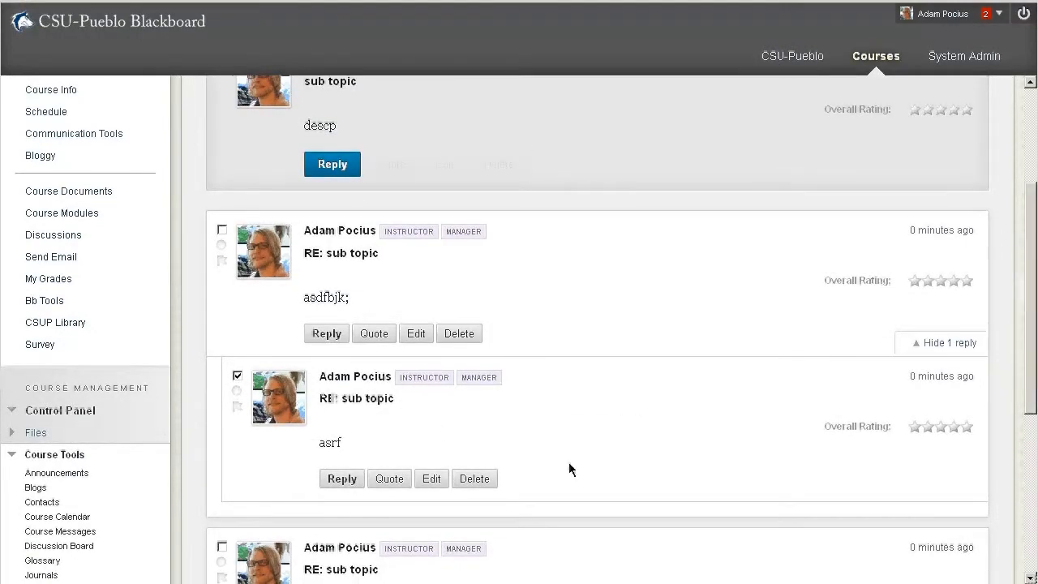
scroll(568, 470, down, 5)
scroll(702, 511, up, 6)
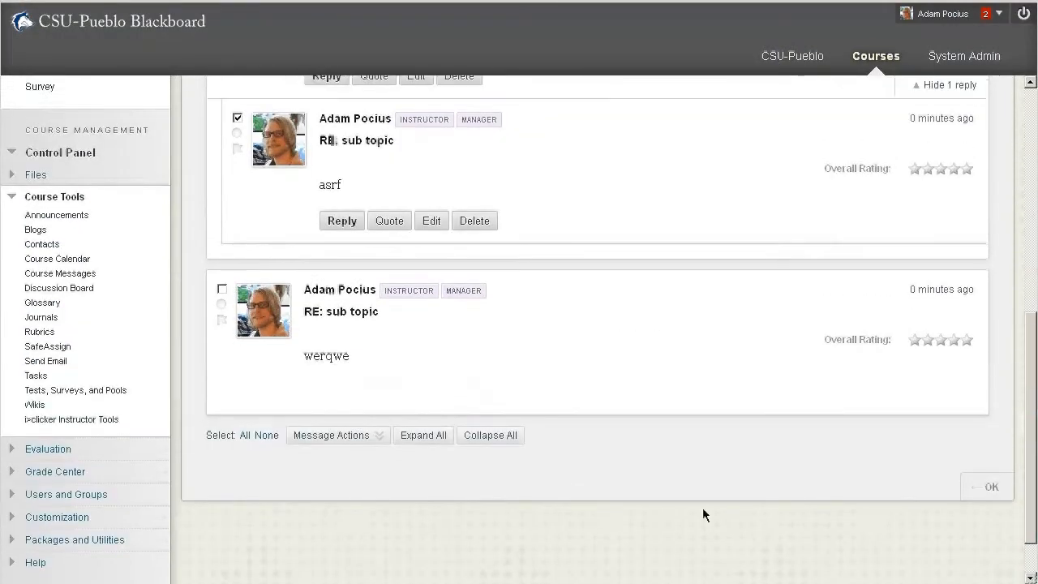
click(356, 108)
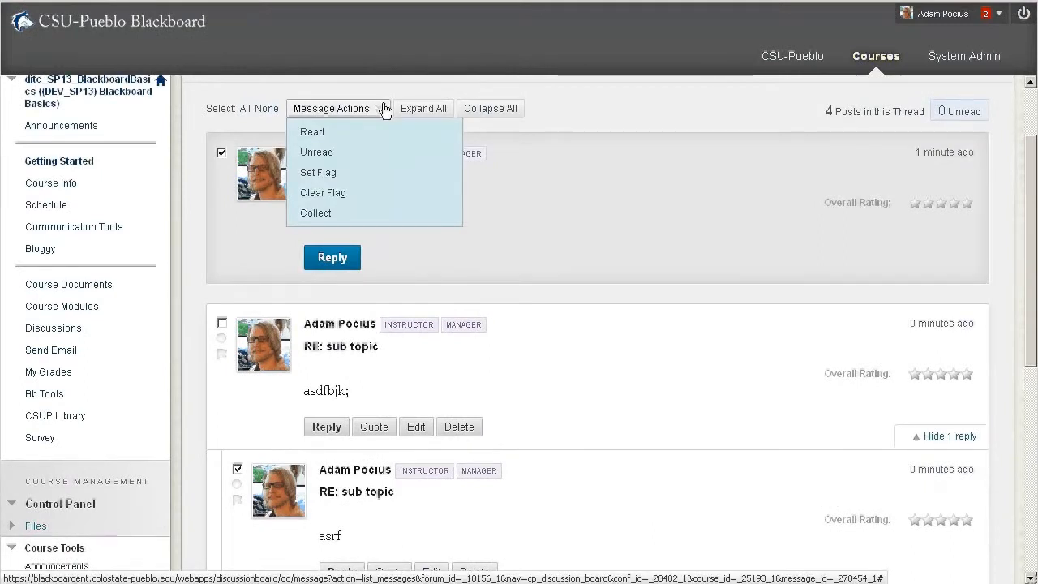
click(323, 212)
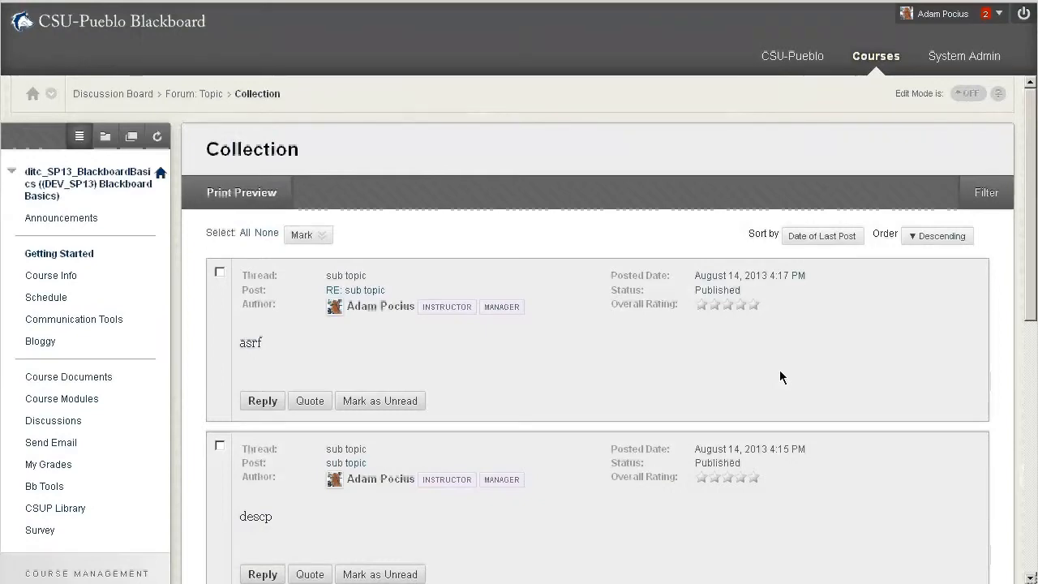
Step: Review the collected posts and leave the collection page
scroll(770, 373, down, 4)
scroll(777, 389, up, 4)
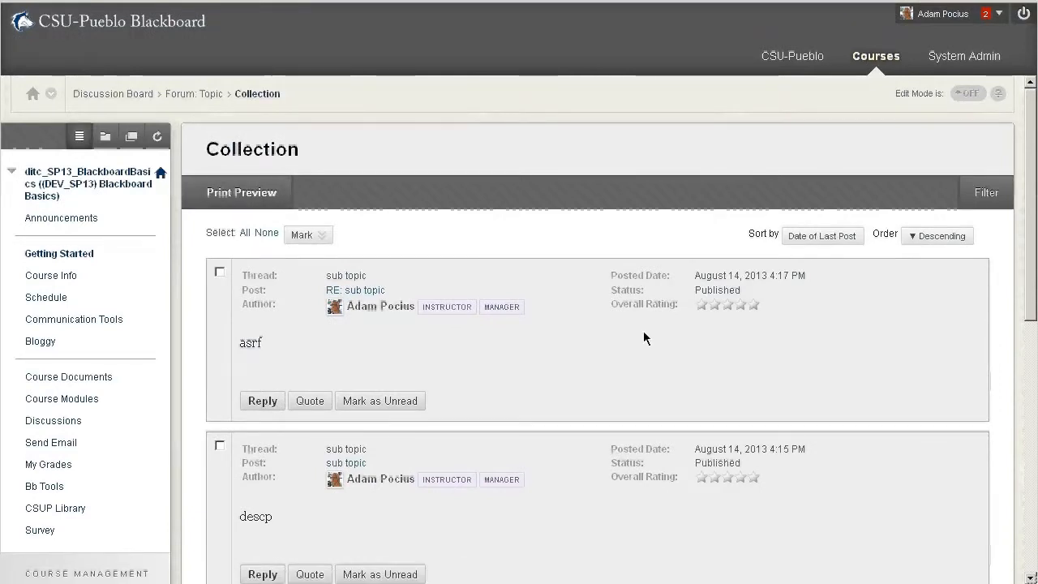
scroll(598, 326, down, 3)
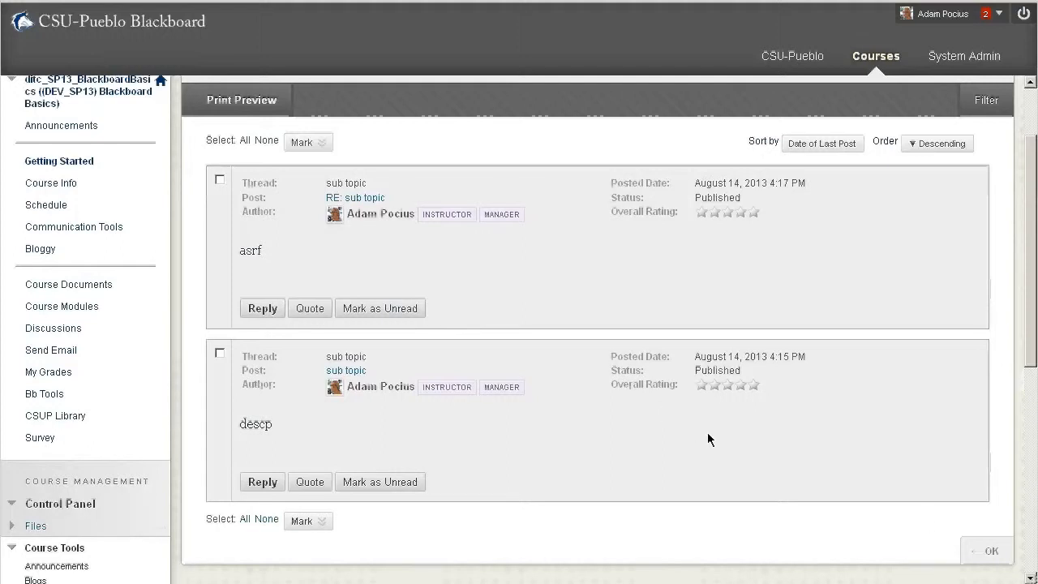
click(987, 551)
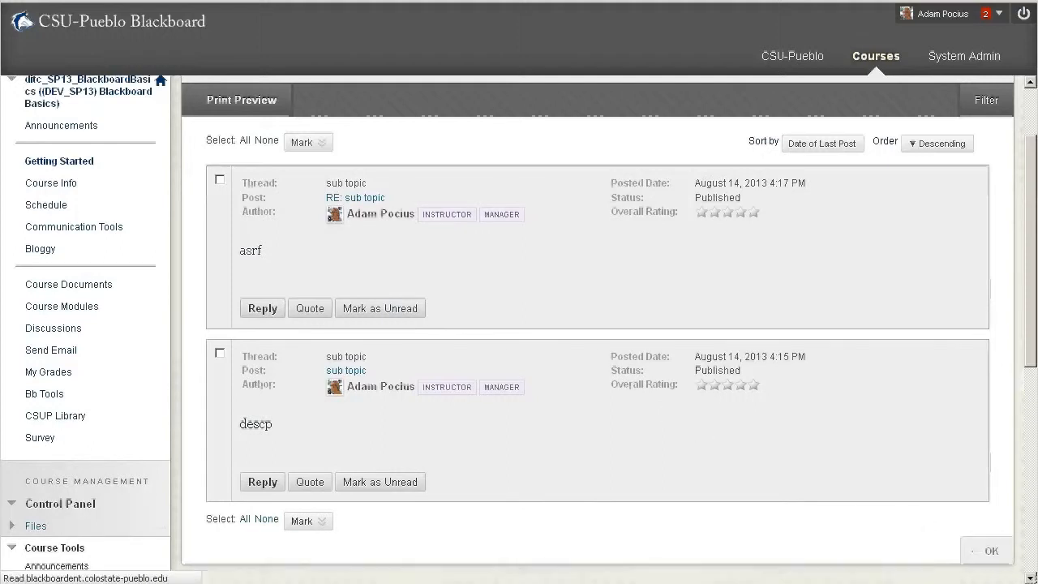